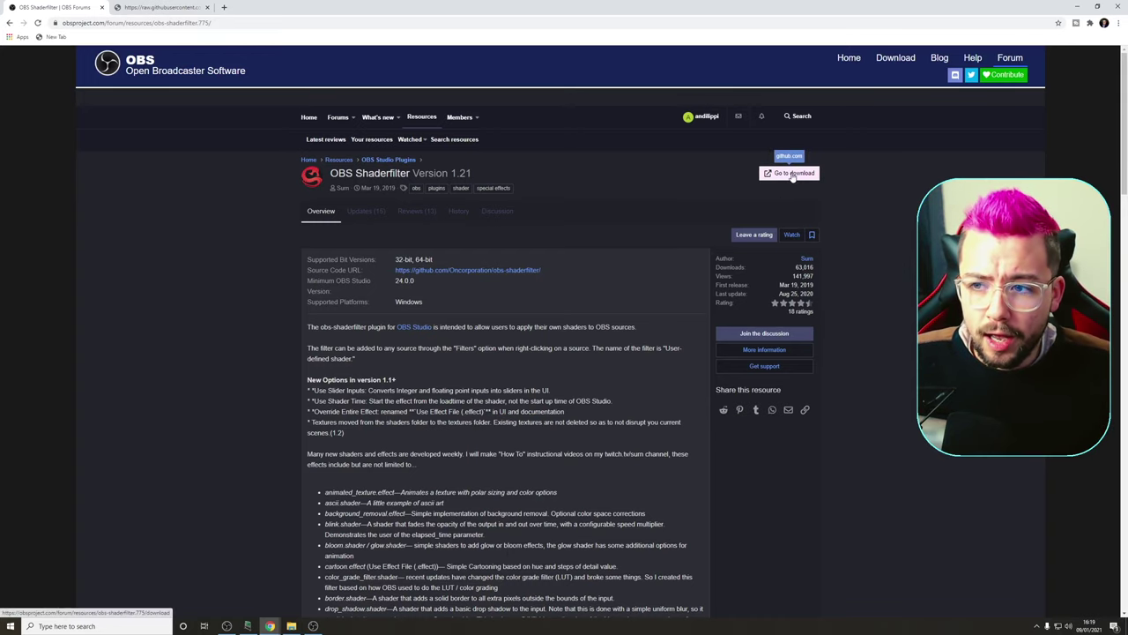
Step: Bring up File Explorer's Downloads folder showing obs-shaderfilter-win.zip over the plugin page
click(291, 624)
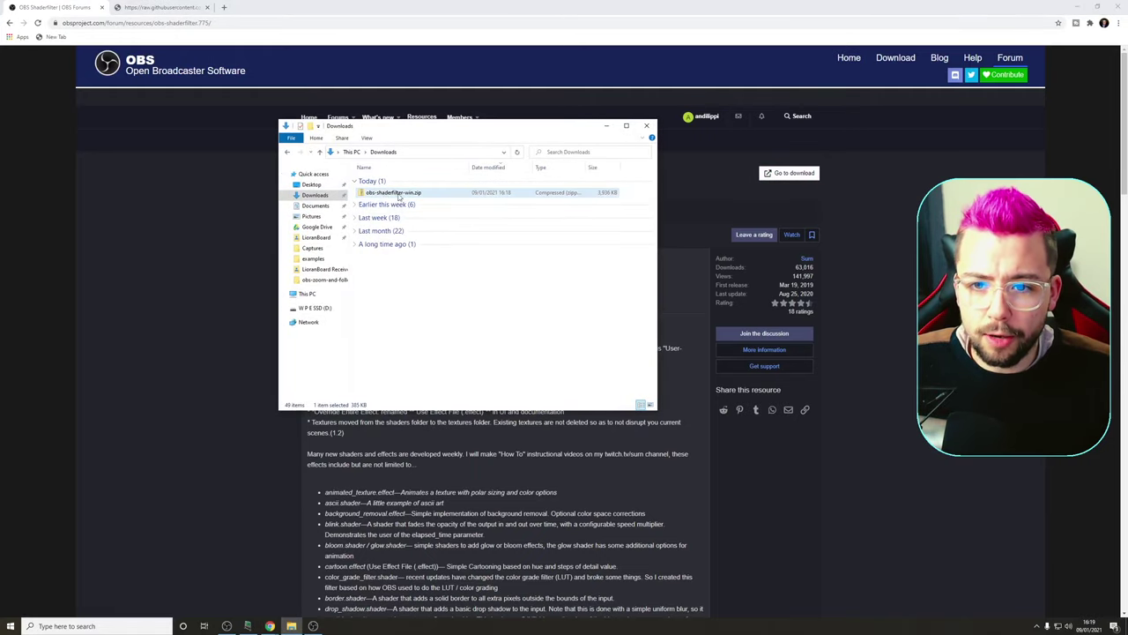
Step: Extract obs-shaderfilter-win.zip to its suggested folder
click(399, 195)
right_click(402, 194)
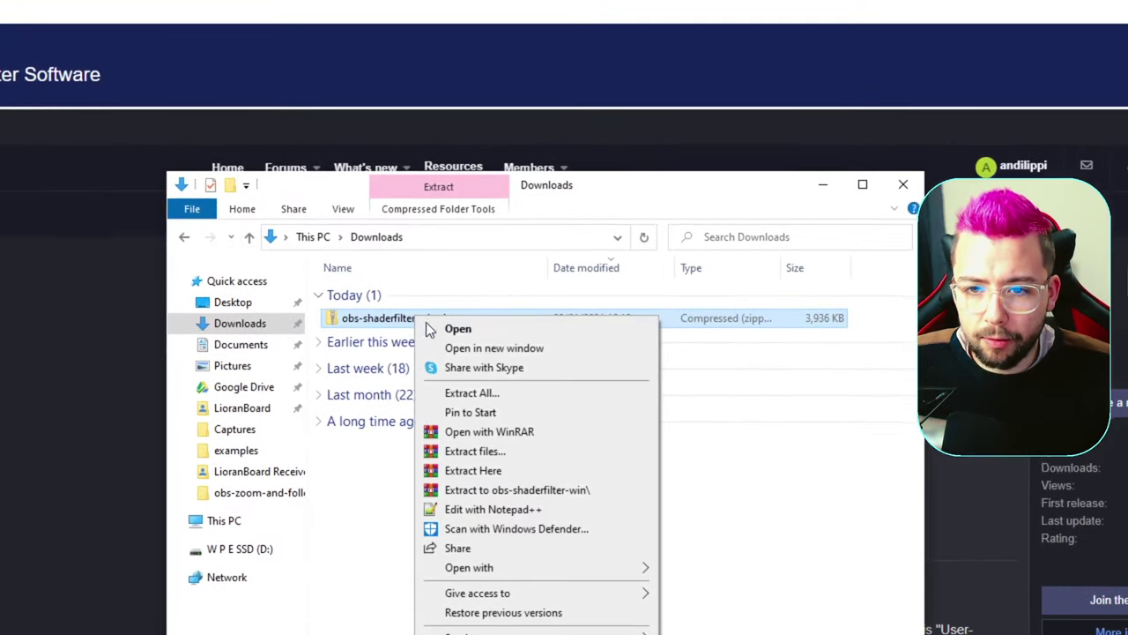
click(463, 336)
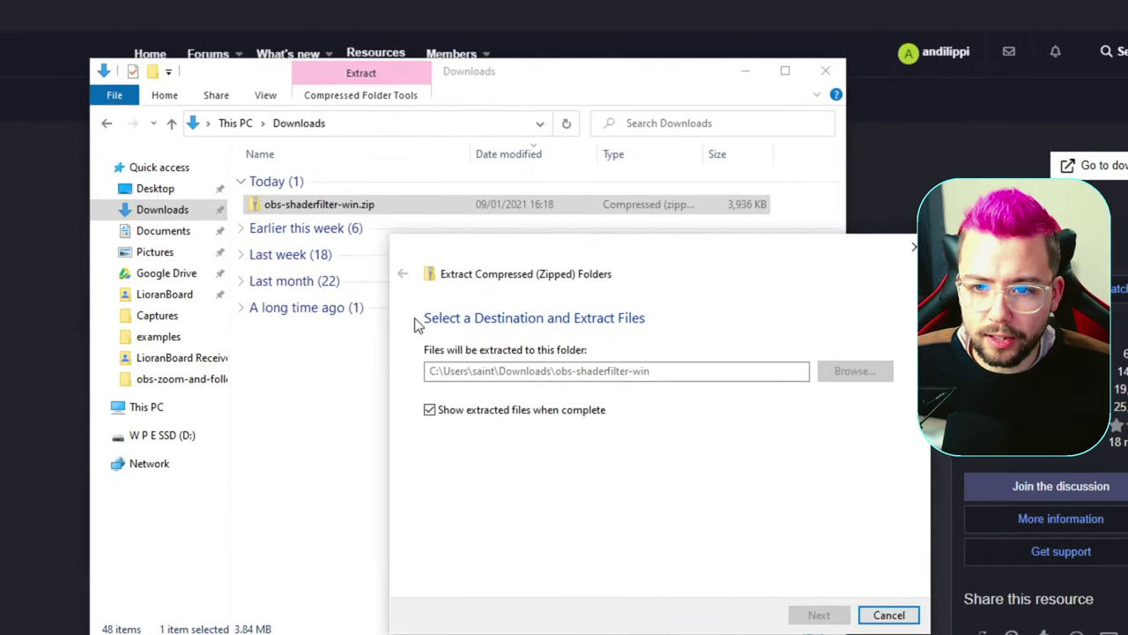
key(Return)
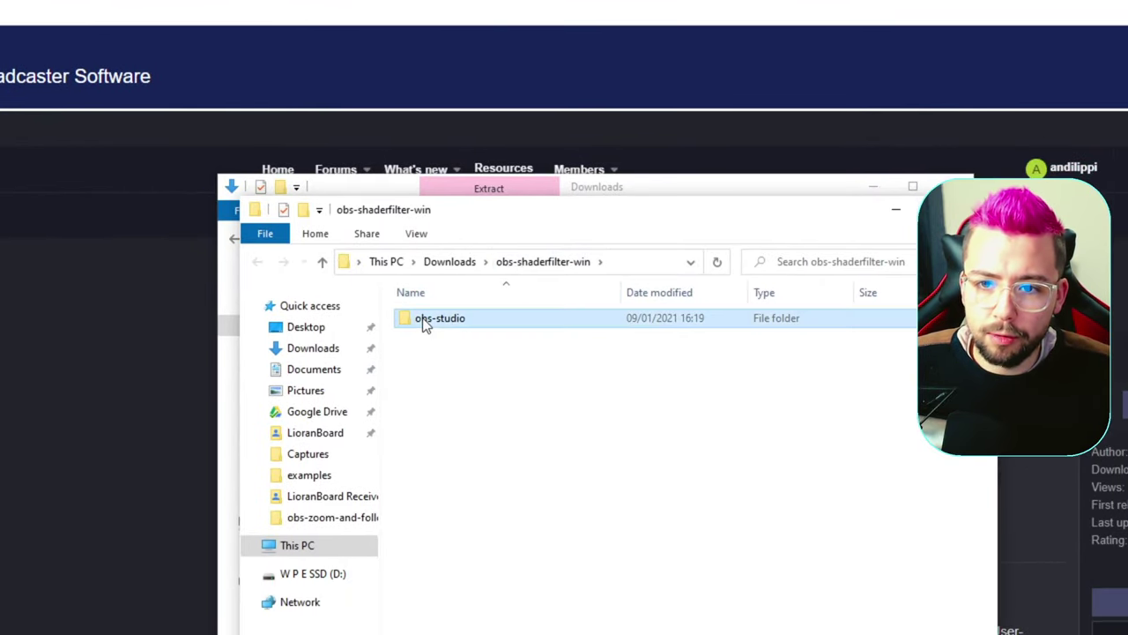
Step: Copy the extracted data and obs-plugins folders from the obs-studio folder
double_click(427, 319)
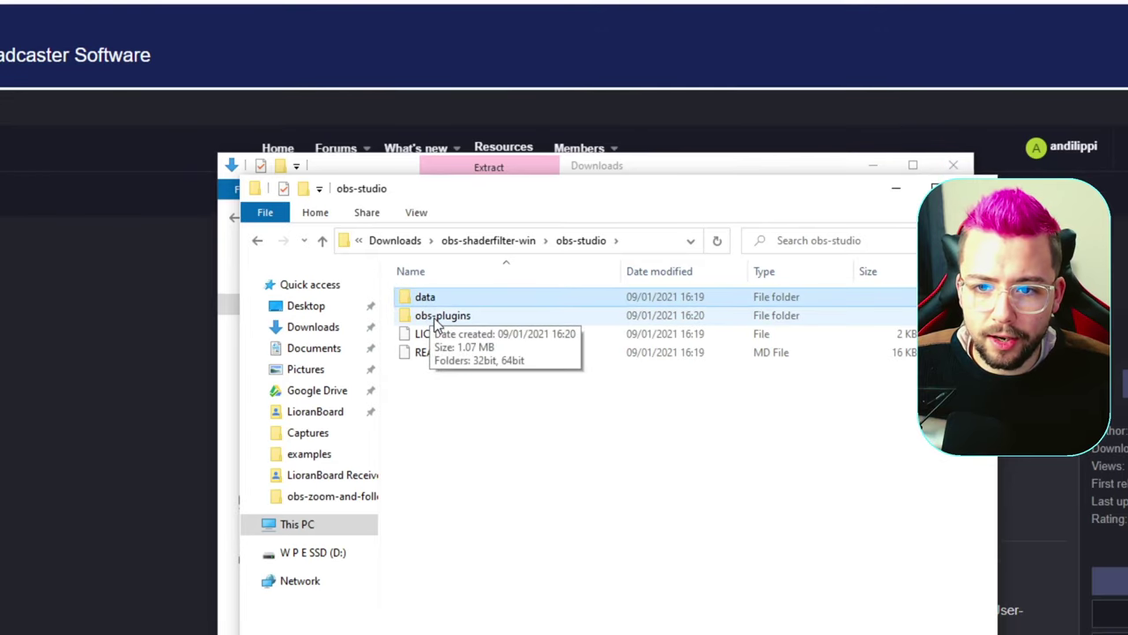
shift+click(434, 324)
right_click(434, 325)
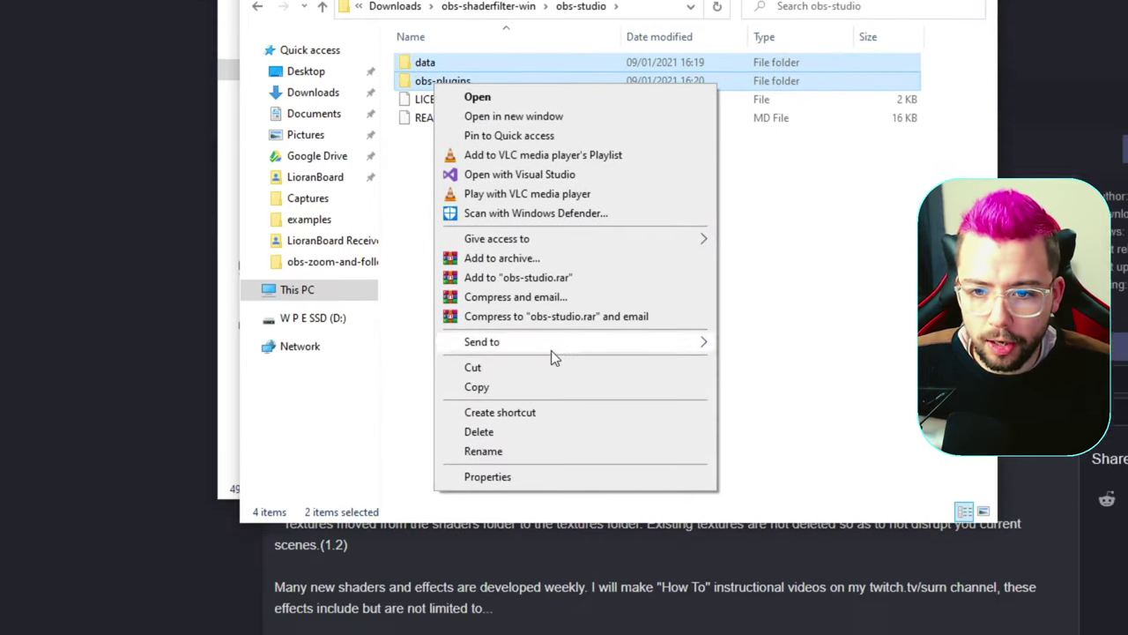
click(519, 623)
Step: Paste both folders into C:\Program Files\obs-studio, replacing the same-named files
click(313, 247)
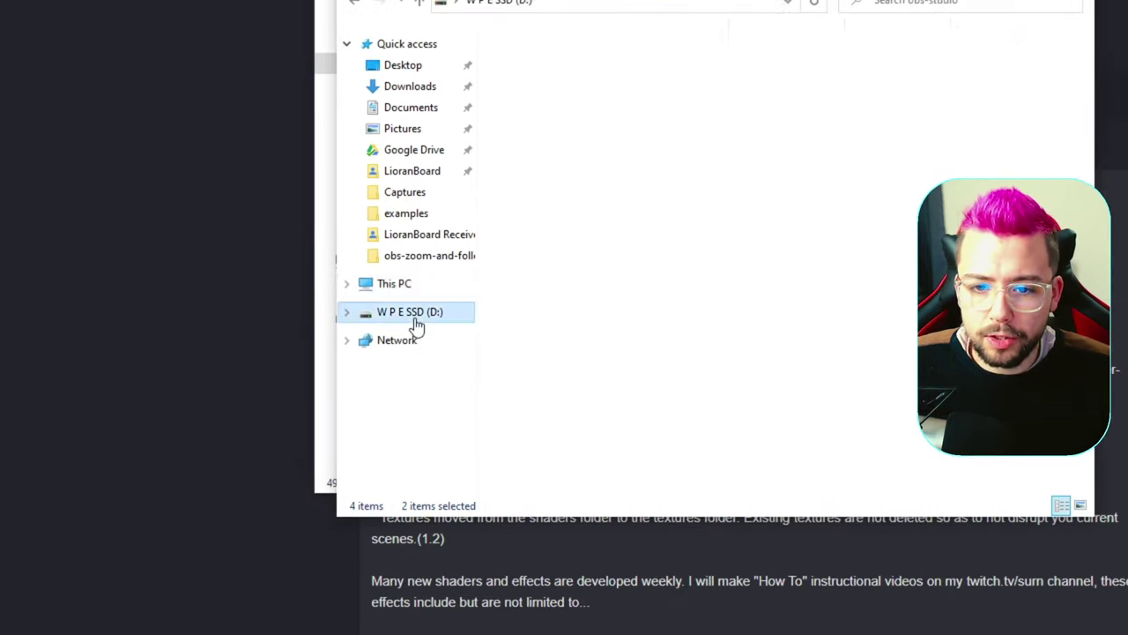
click(414, 321)
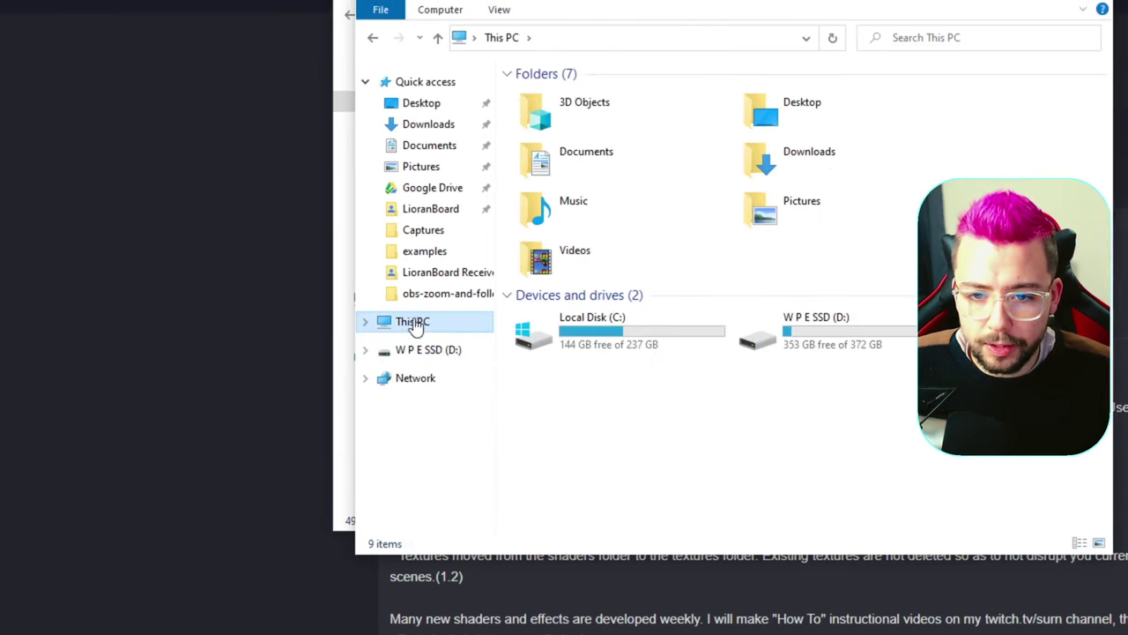
click(531, 336)
double_click(546, 324)
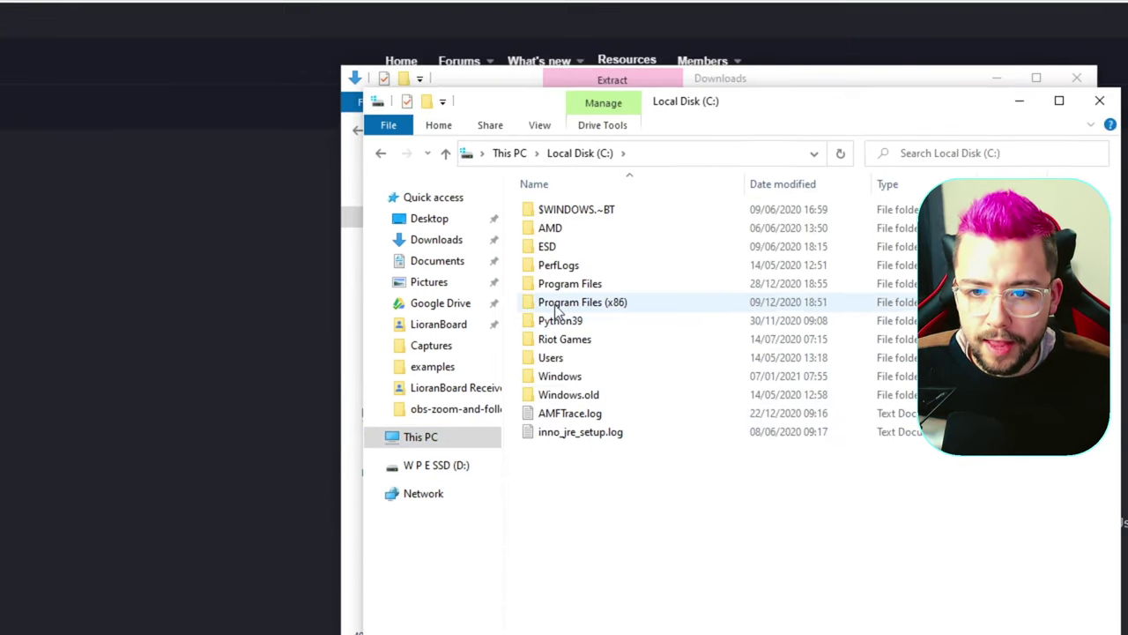
double_click(548, 154)
scroll(562, 344, down, 2)
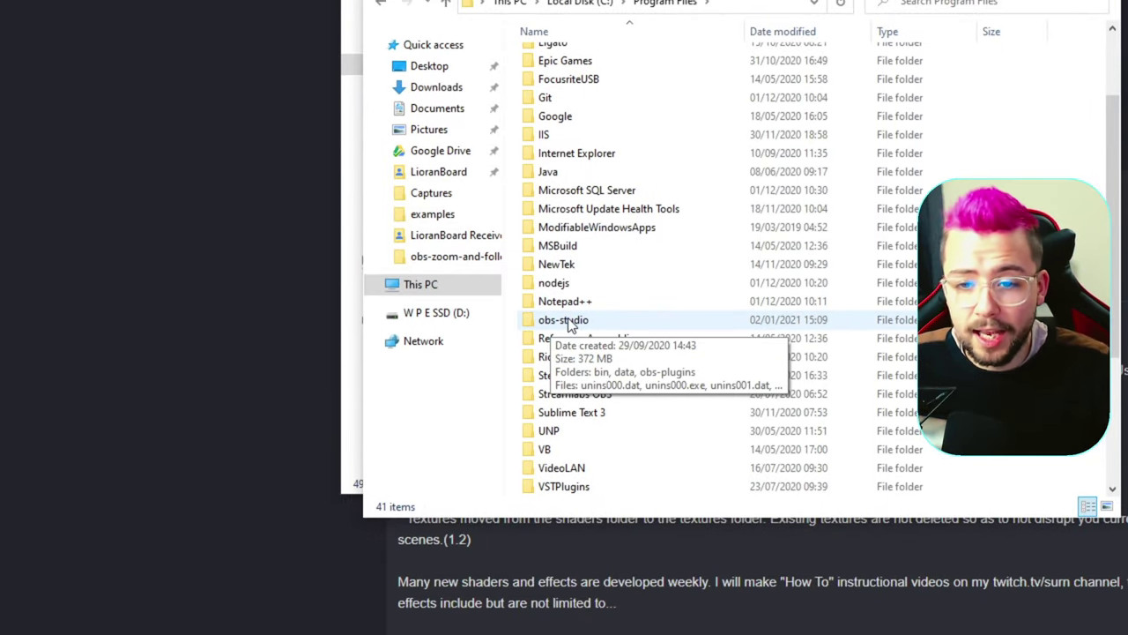
double_click(569, 326)
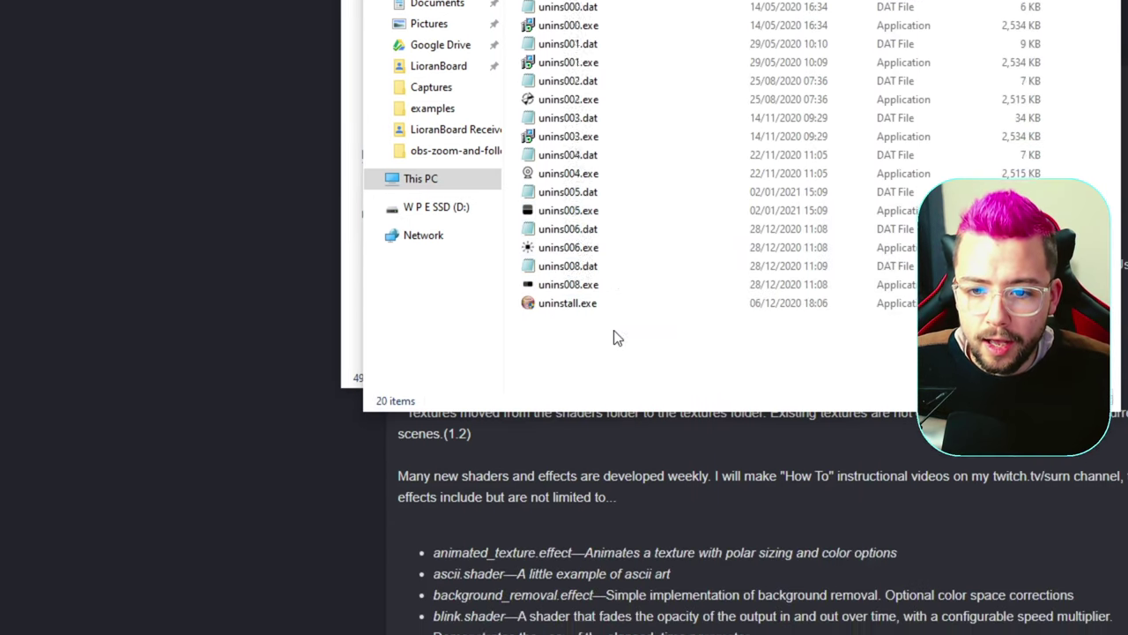
right_click(614, 325)
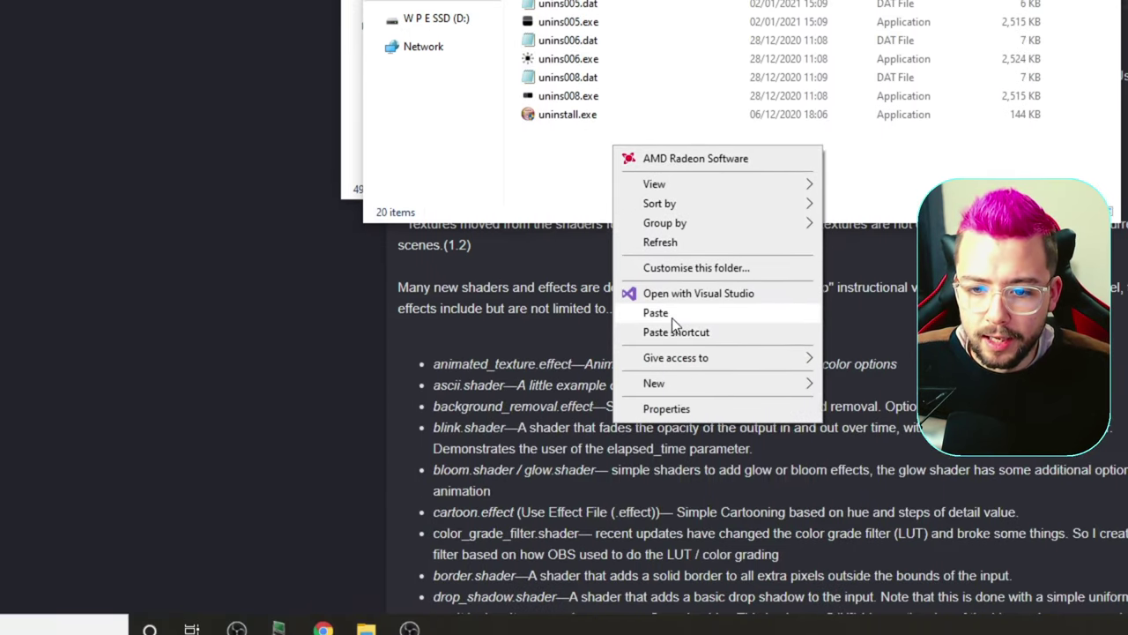
click(670, 485)
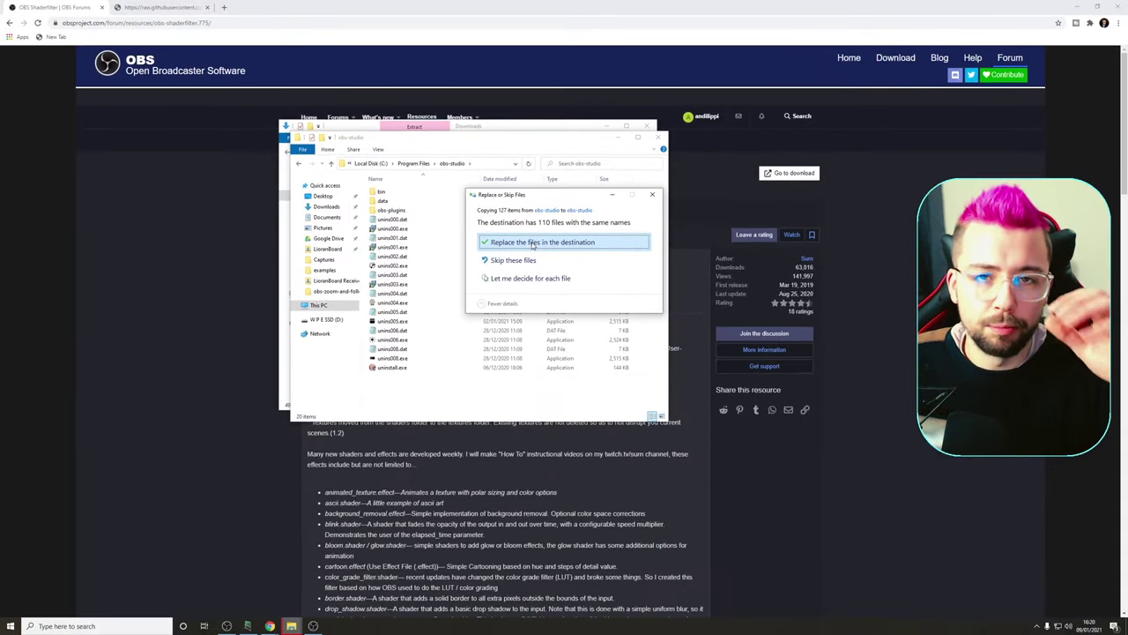
click(653, 195)
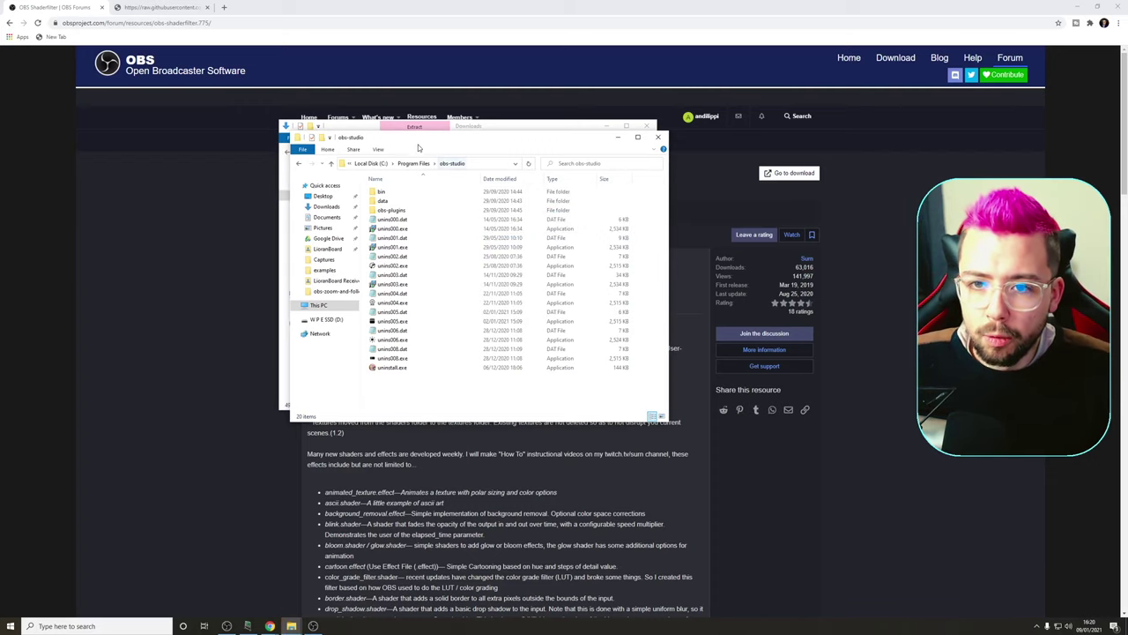
Step: Save GitHub's raw shader as All Files to the Desktop as alpha-gaming-bent-camera.shader, replacing the old copy
click(282, 15)
click(152, 7)
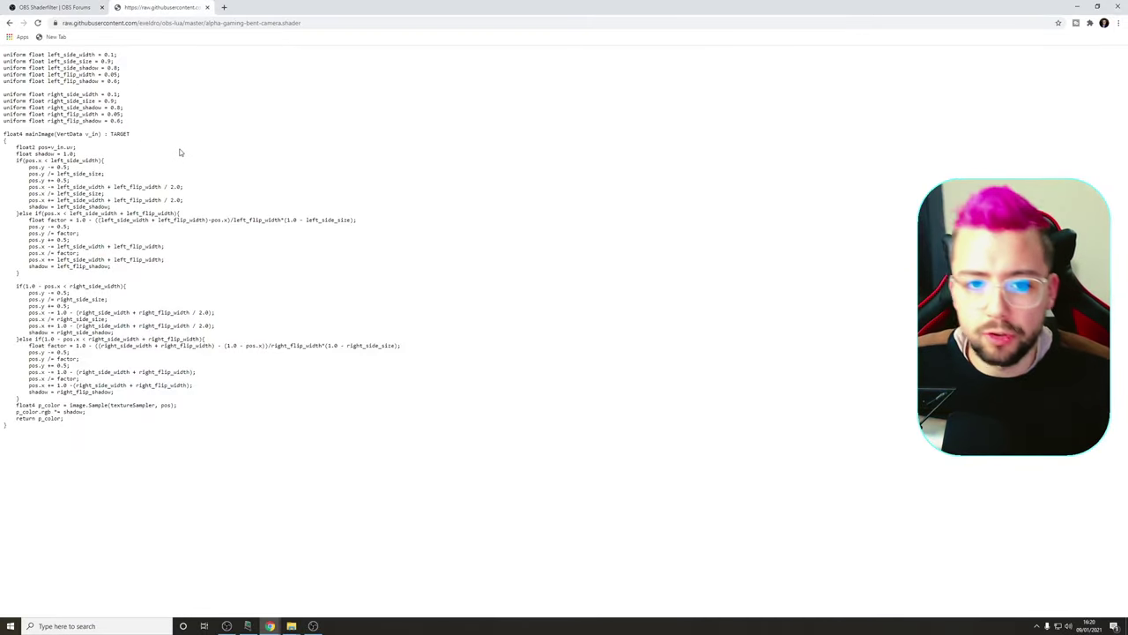
right_click(217, 170)
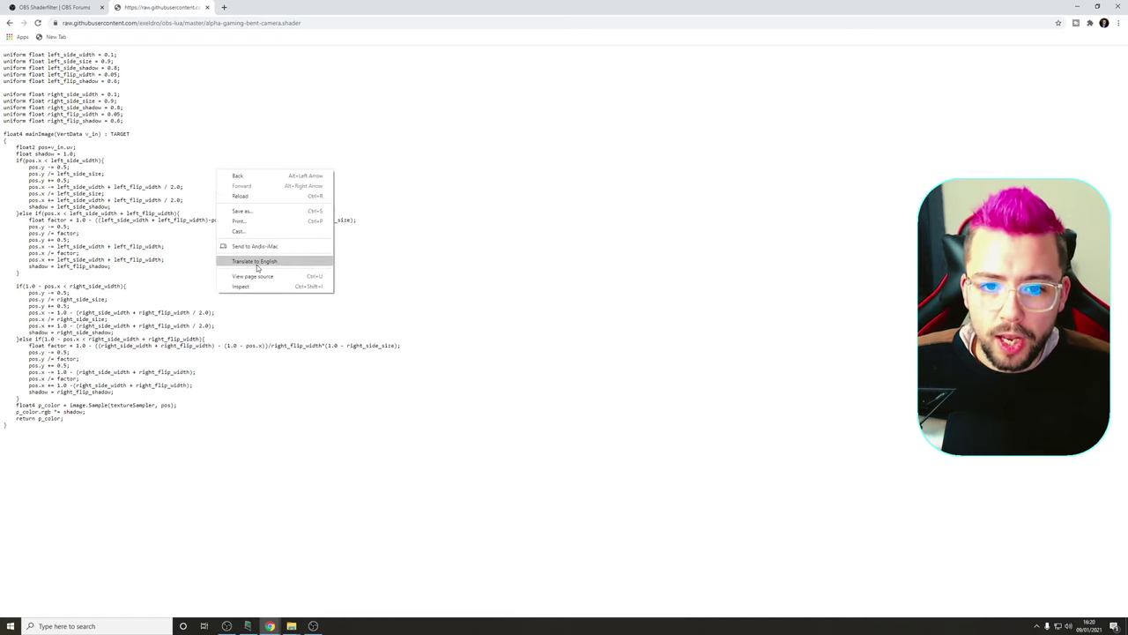
click(243, 212)
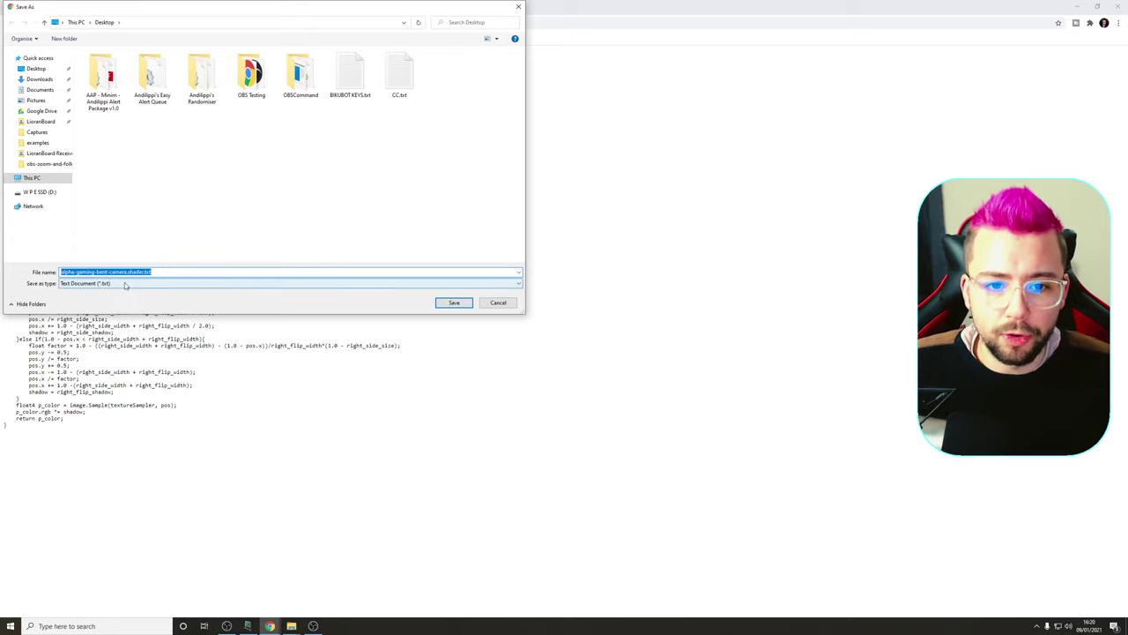
click(79, 284)
click(79, 298)
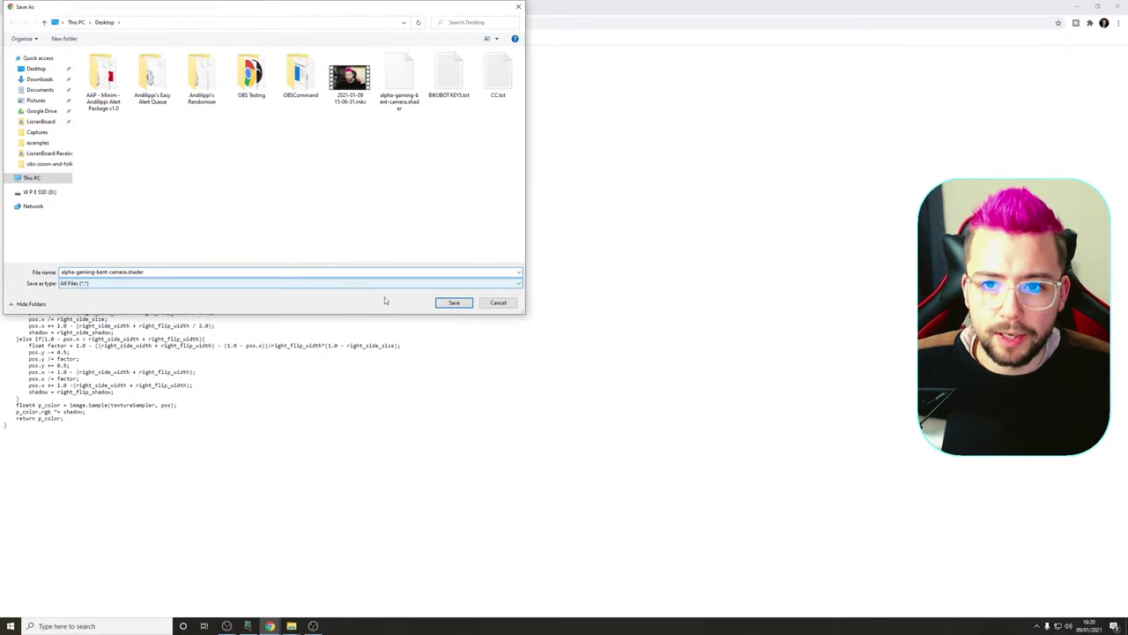
click(454, 304)
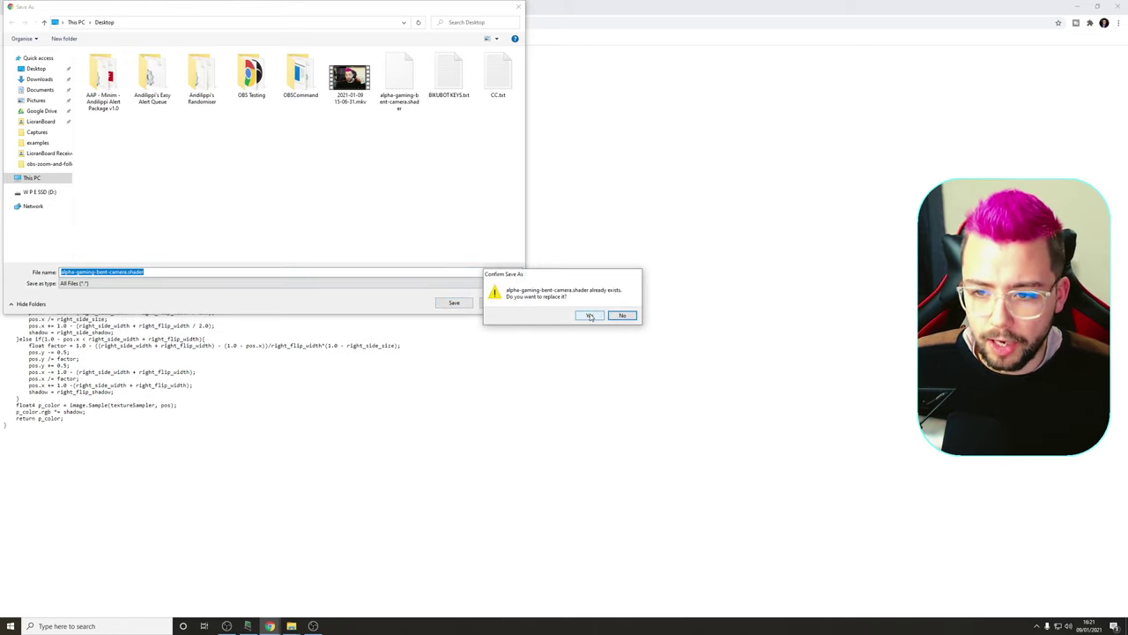
click(589, 315)
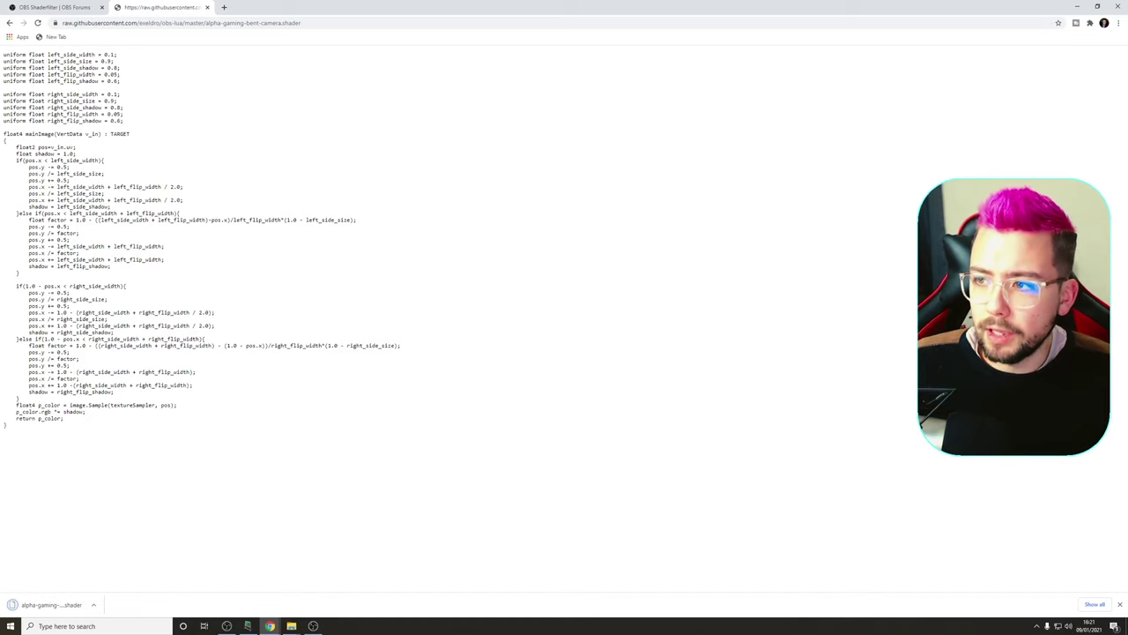
key(super+d)
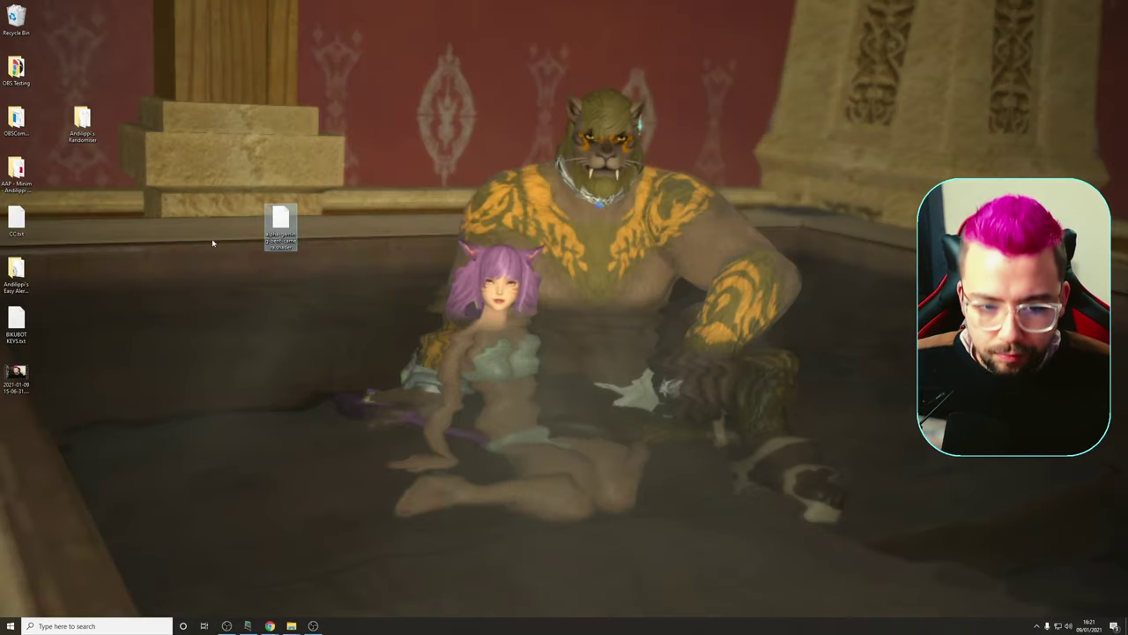
Step: Copy the Desktop shader file and open obs-studio's data\obs-plugins\obs-shaderfilter\examples folder
right_click(282, 222)
click(304, 362)
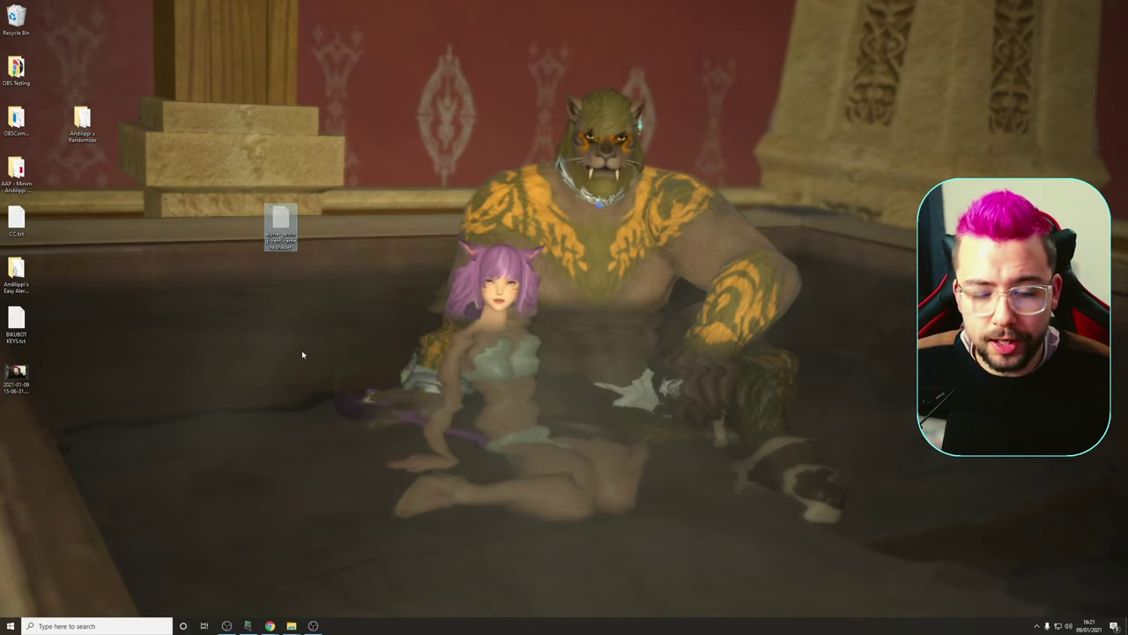
click(291, 626)
click(309, 589)
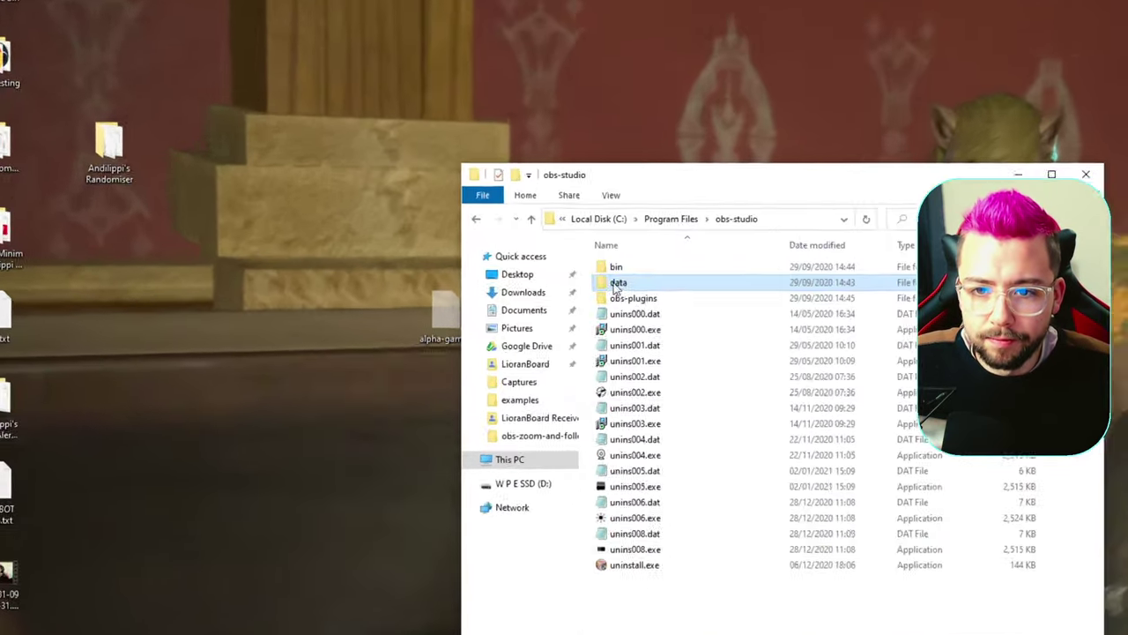
double_click(381, 202)
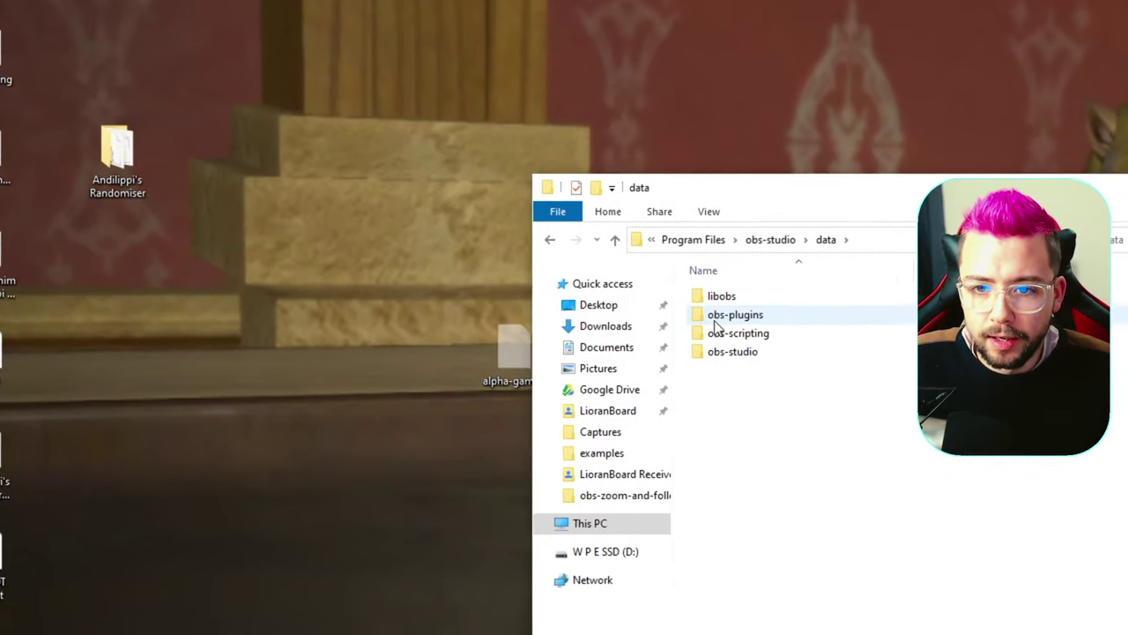
double_click(715, 316)
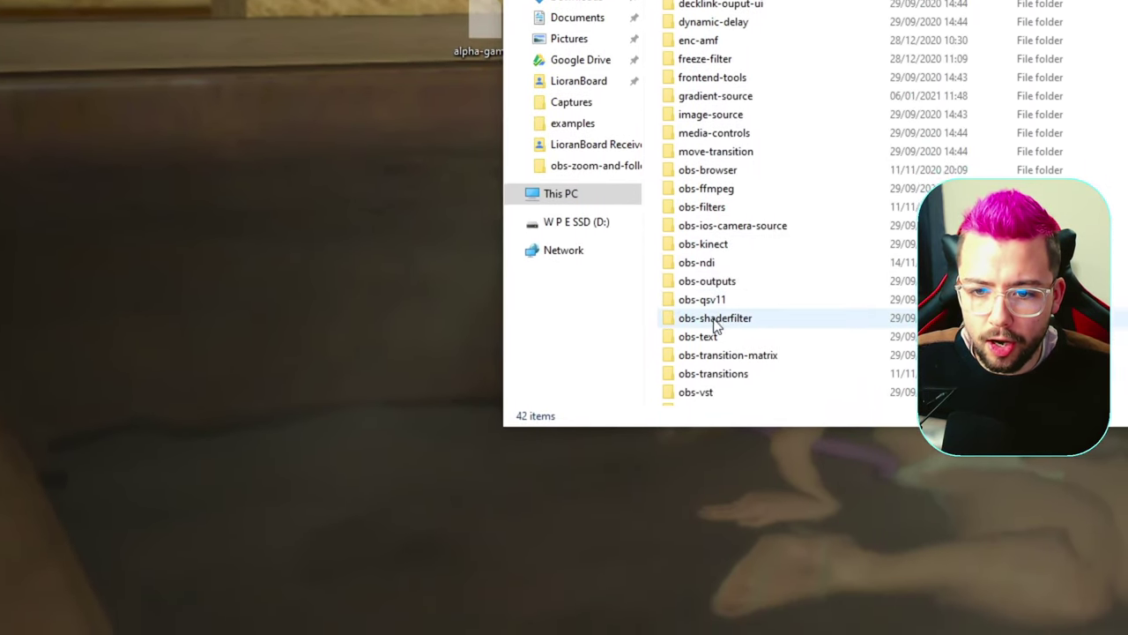
double_click(733, 323)
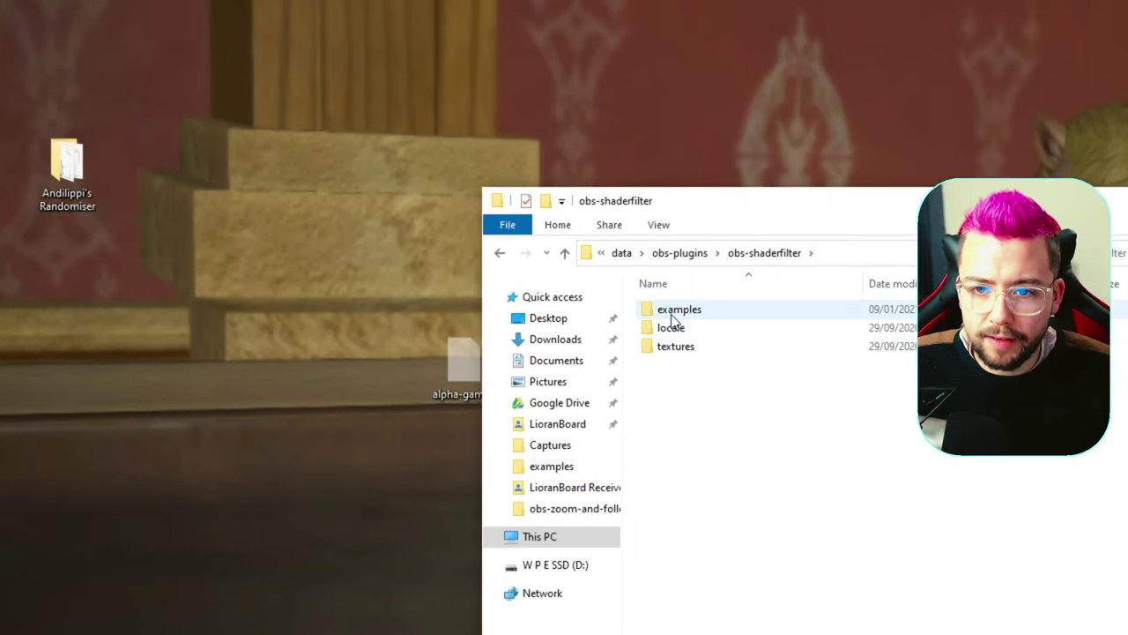
double_click(674, 310)
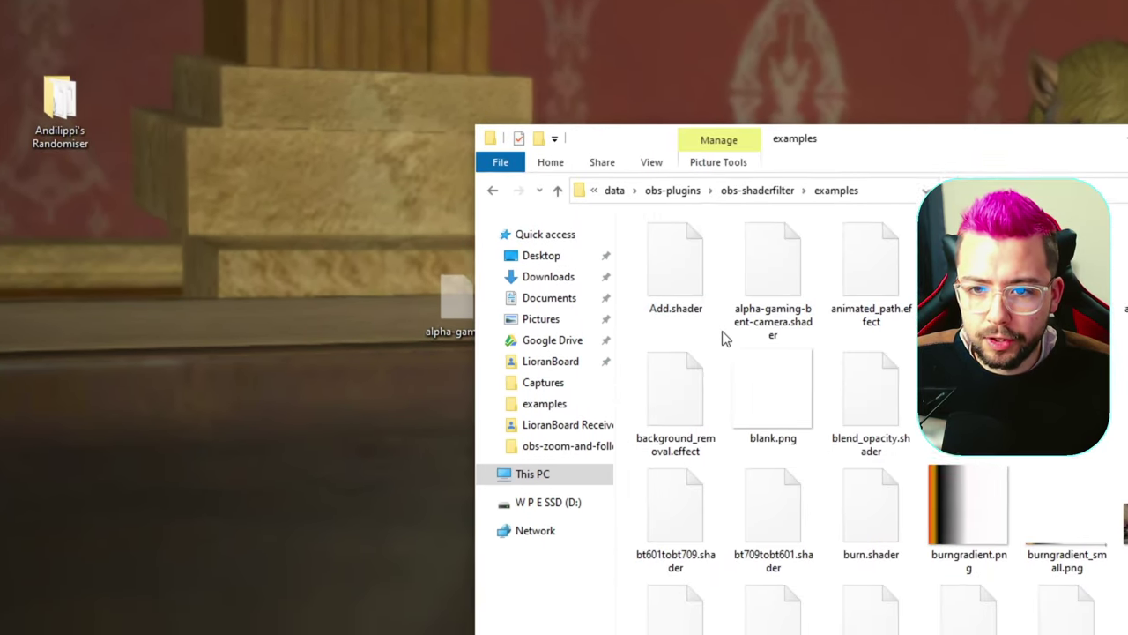
Step: Paste the shader into examples, replacing the older copy with administrator permission, then close Explorer
right_click(730, 408)
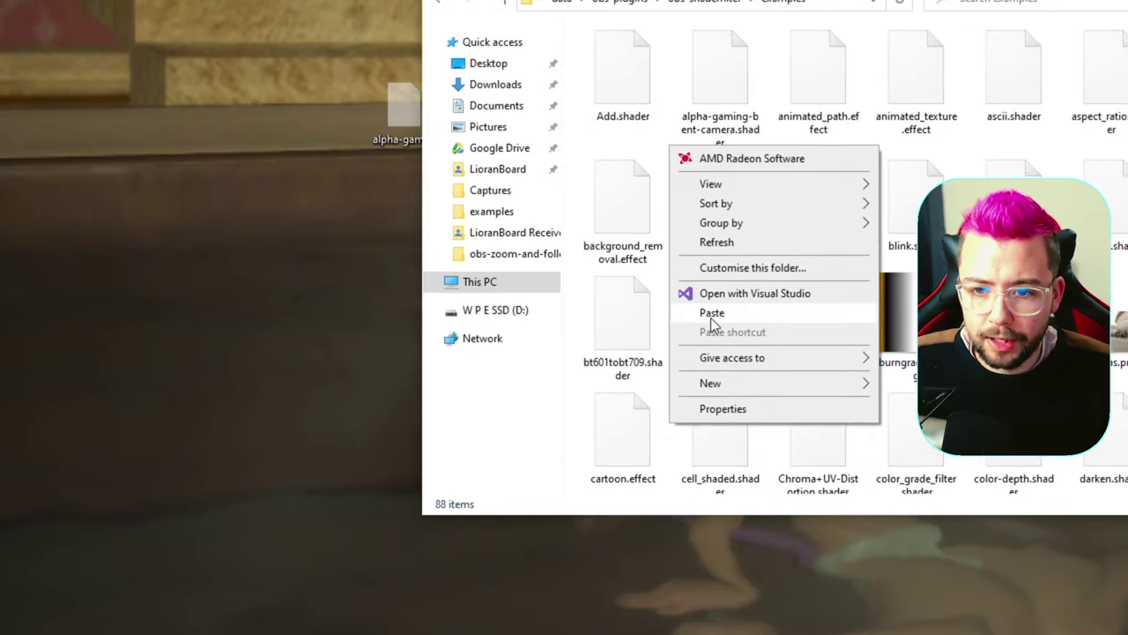
click(756, 485)
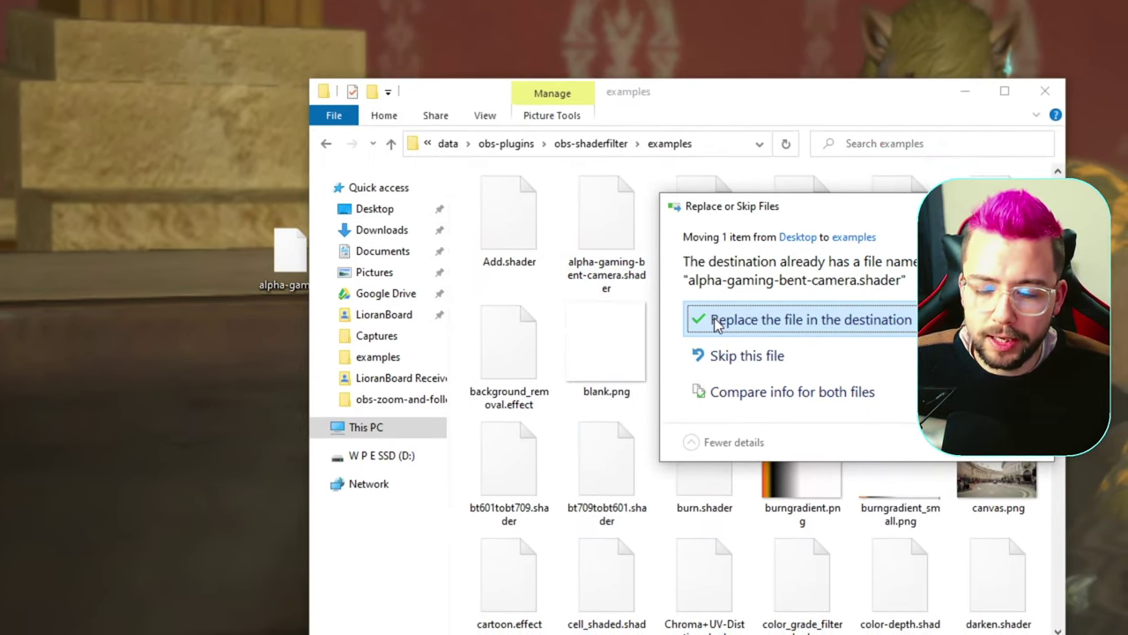
click(723, 331)
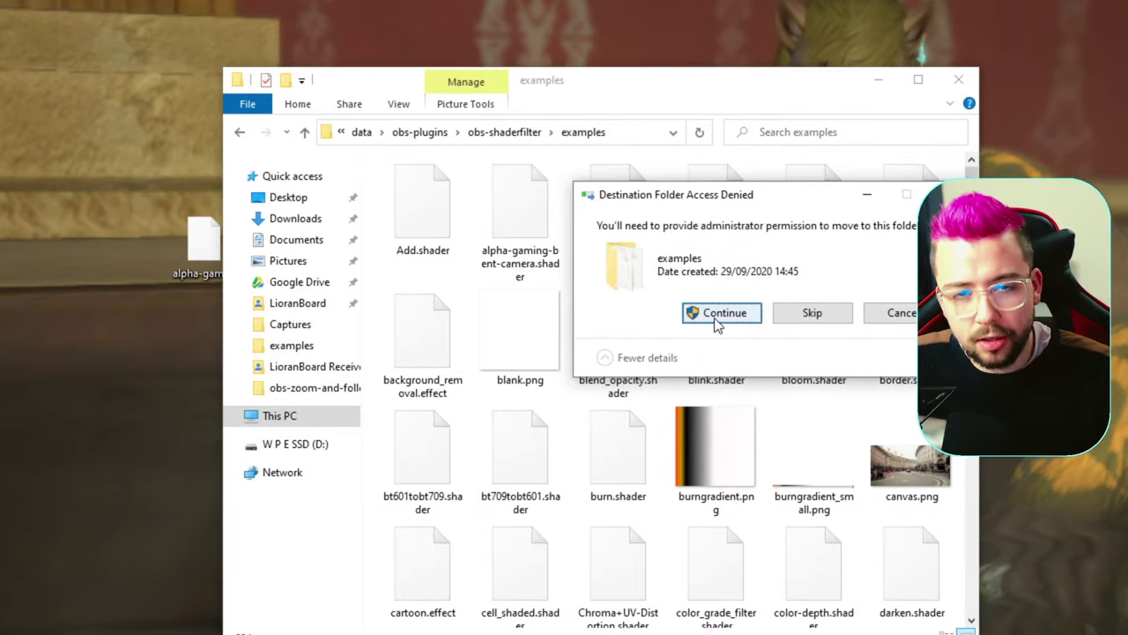
click(720, 314)
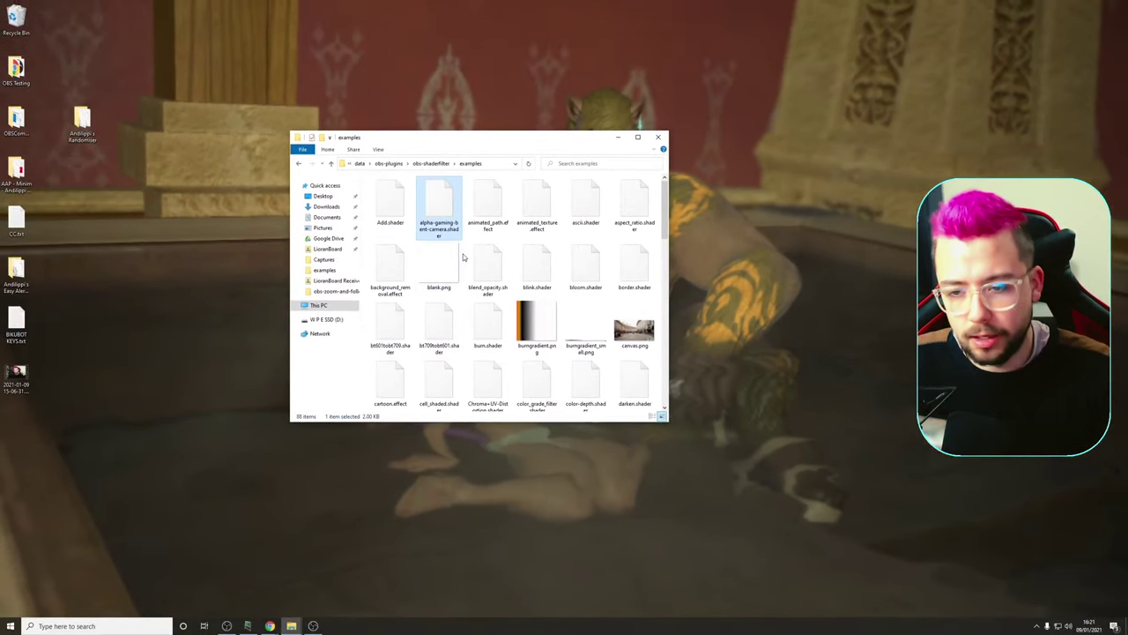
click(657, 137)
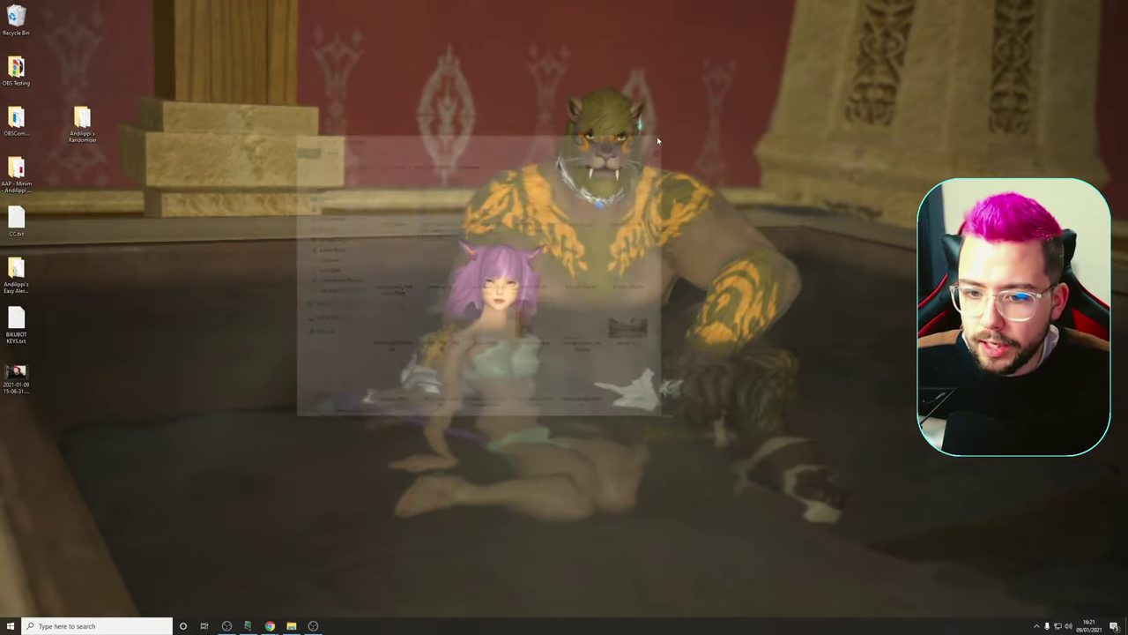
Step: Add a User-defined shader effect filter named 'alpha gaming' to the Video Capture Device
click(312, 626)
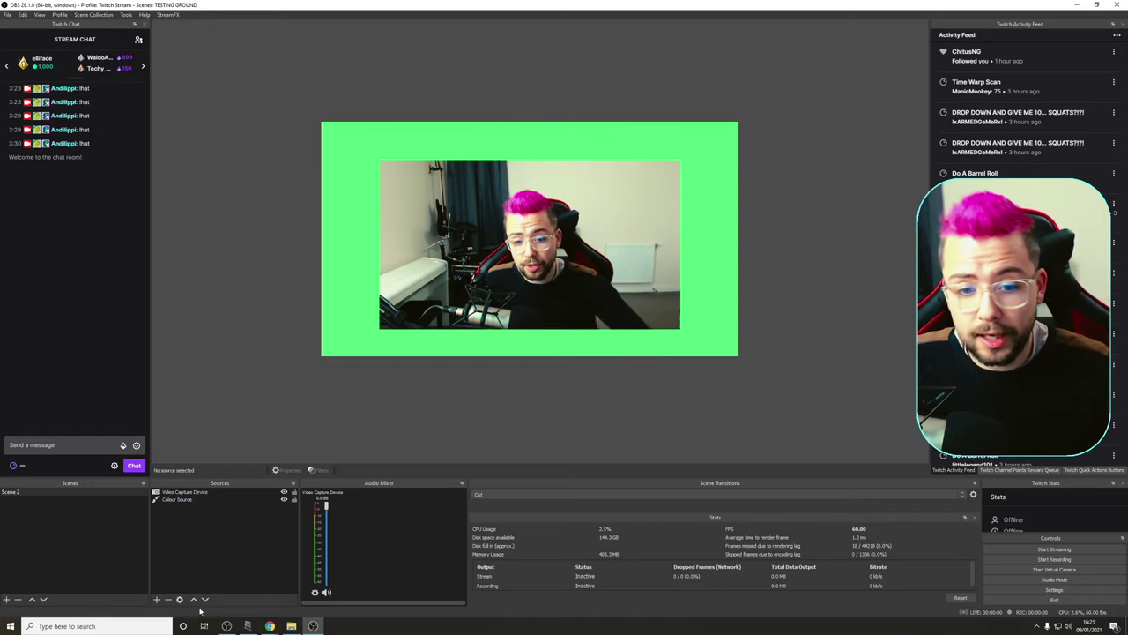
right_click(178, 493)
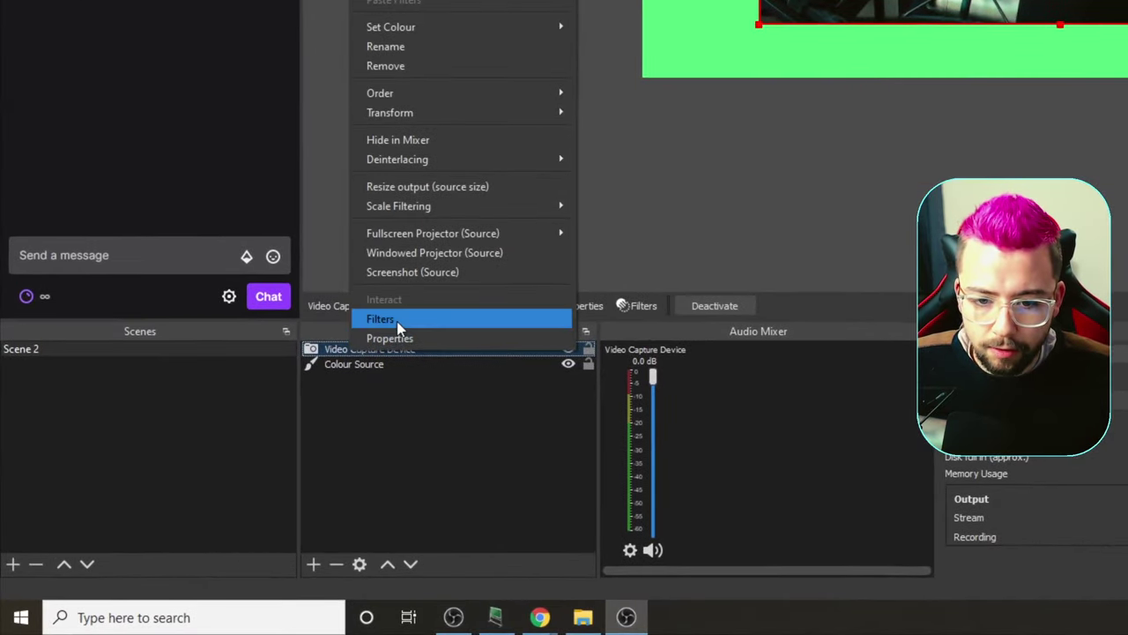
click(397, 321)
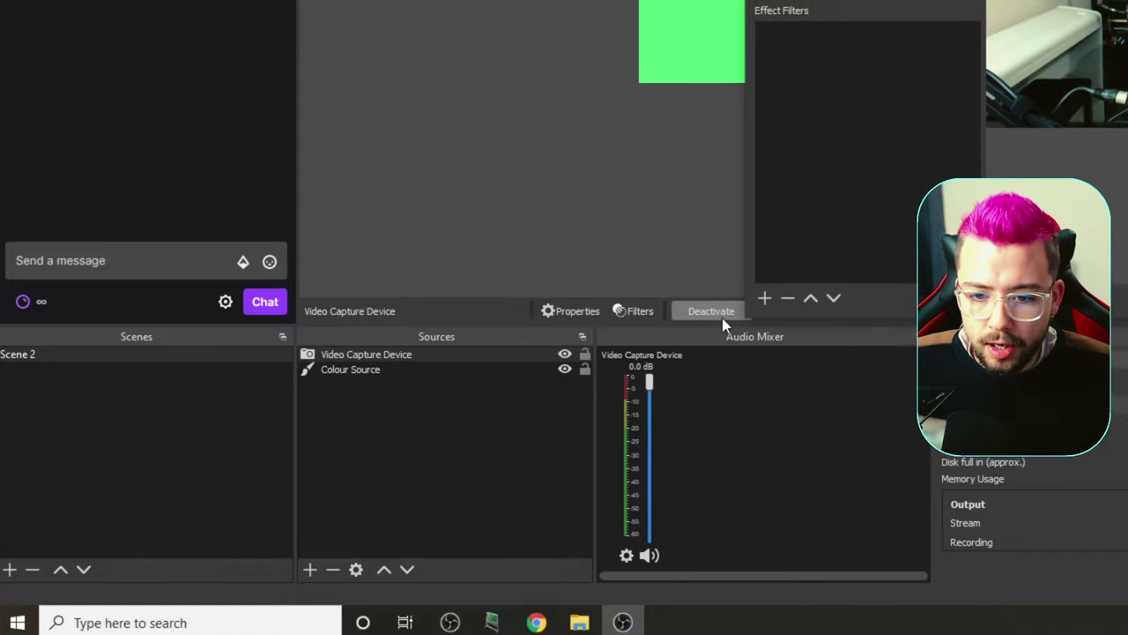
click(712, 315)
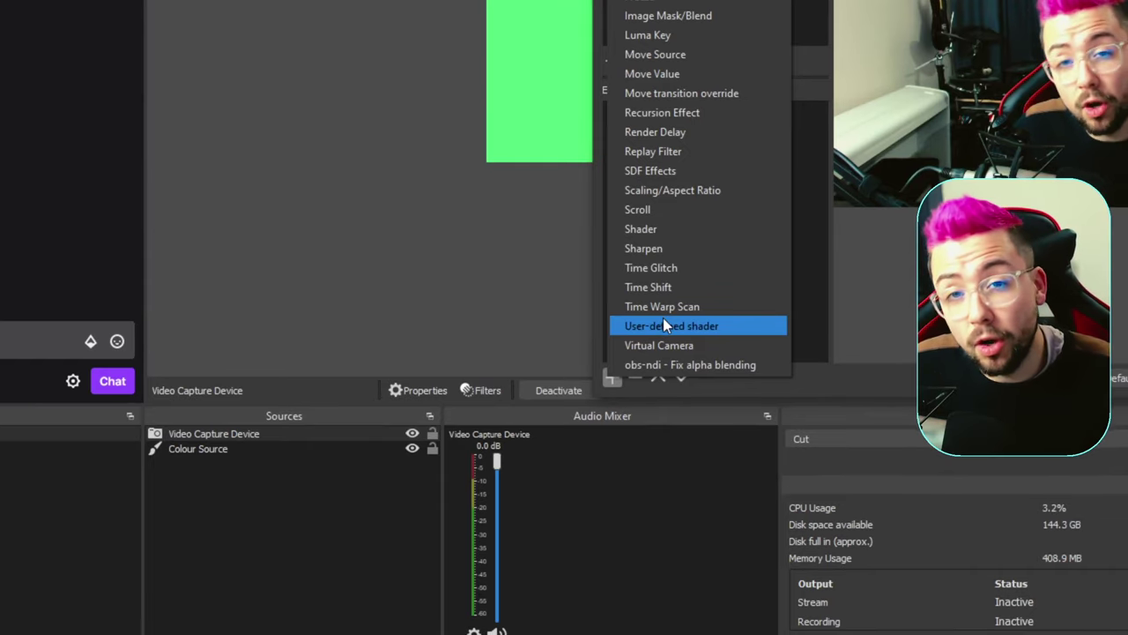
click(668, 326)
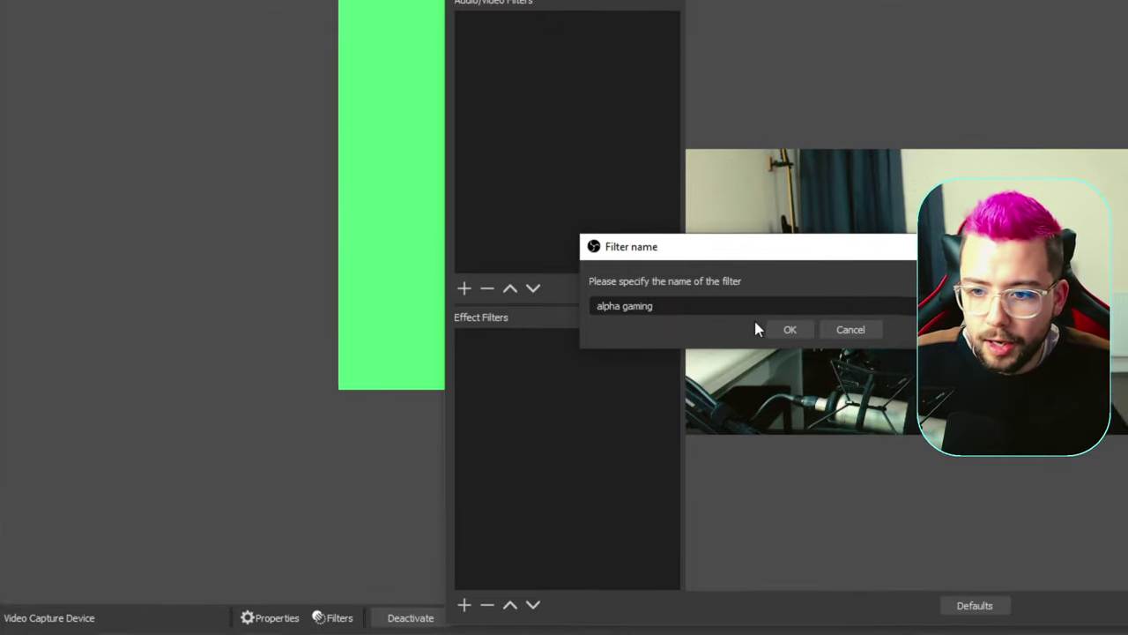
click(813, 337)
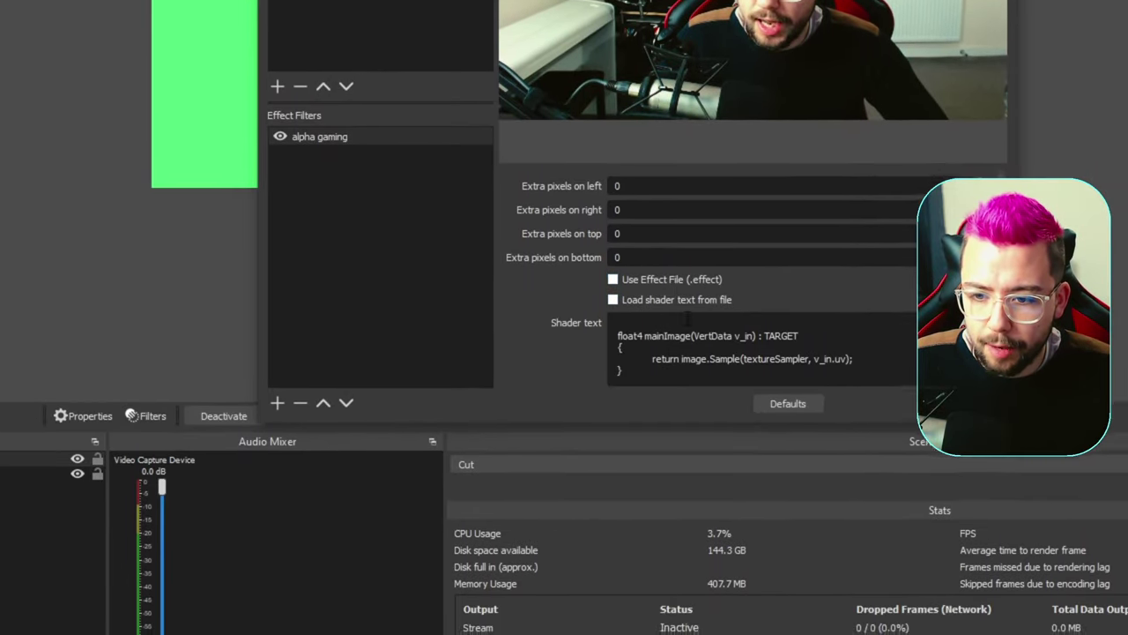
Step: Enable 'Load shader text from file' and load alpha-gaming-bent-camera.shader from the examples folder
click(614, 322)
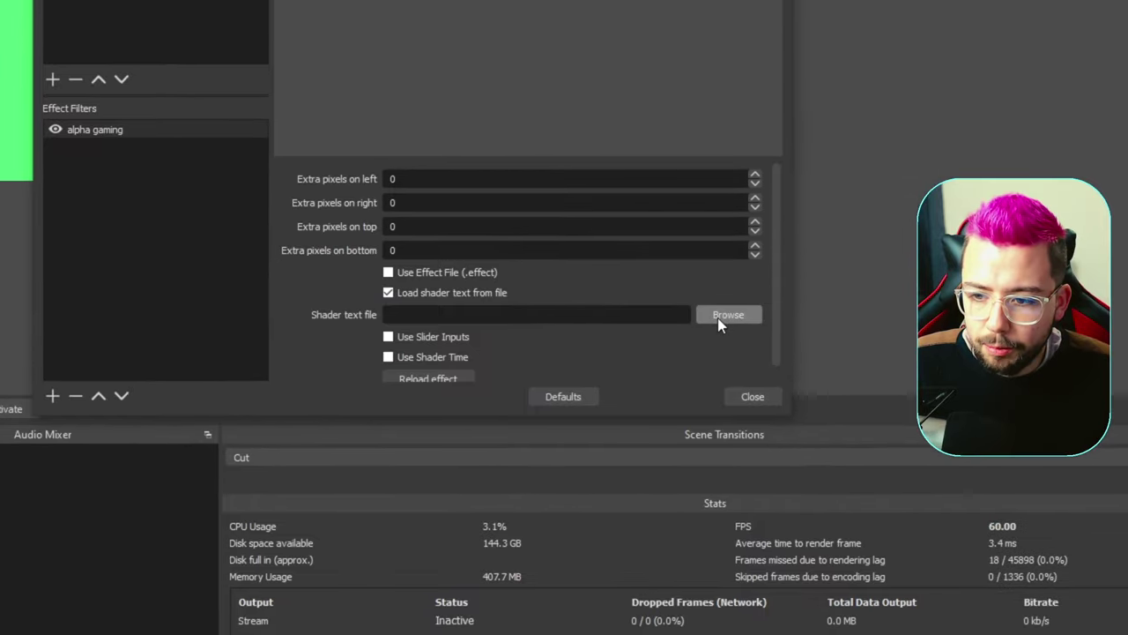
click(723, 314)
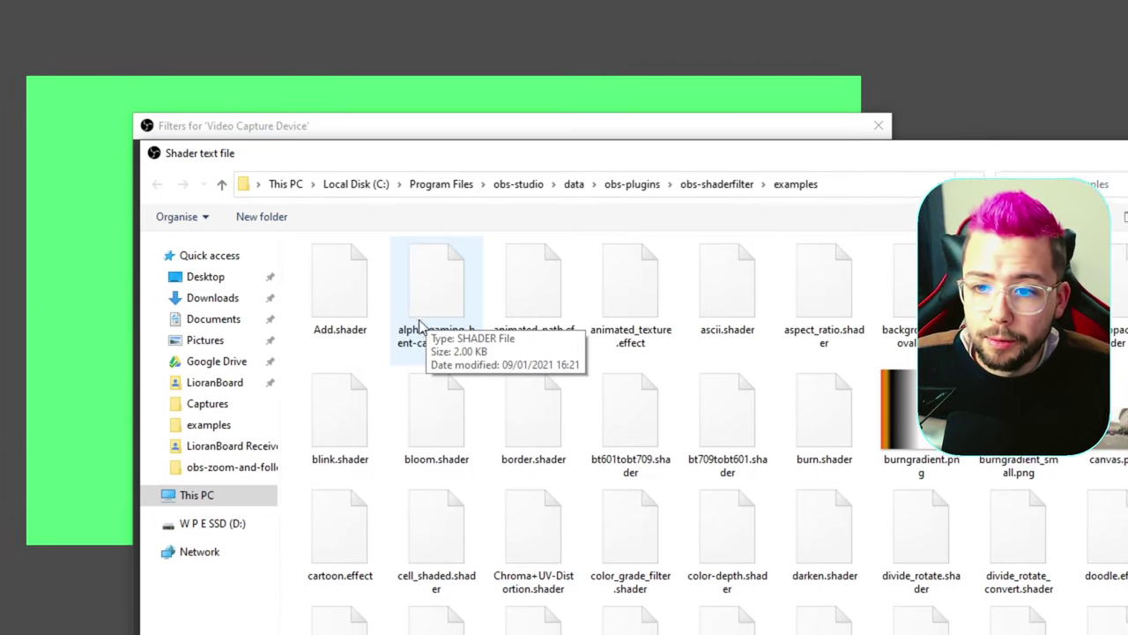
double_click(445, 320)
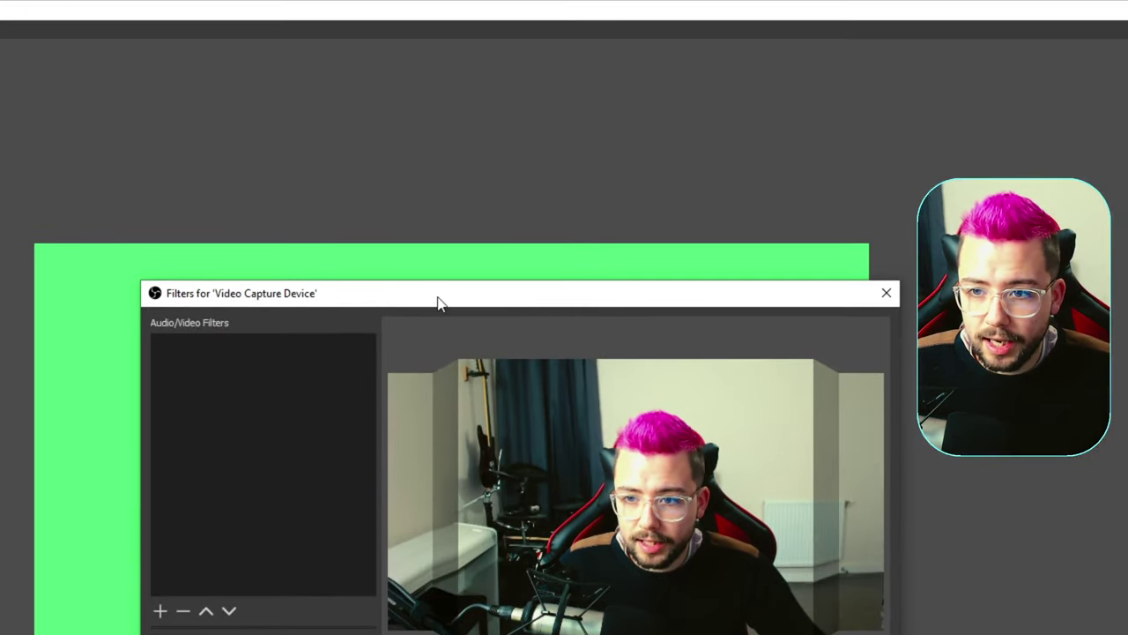
Step: Move the Filters window to the top-left and show the alpha gaming filter's shader settings
drag(441, 138, 574, 323)
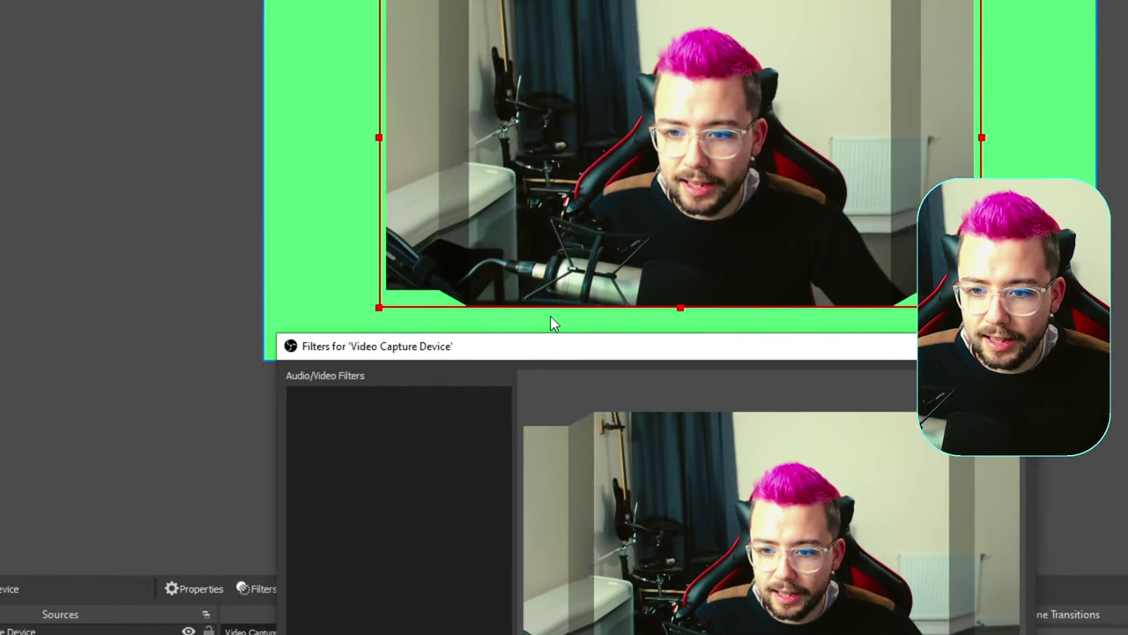
click(550, 317)
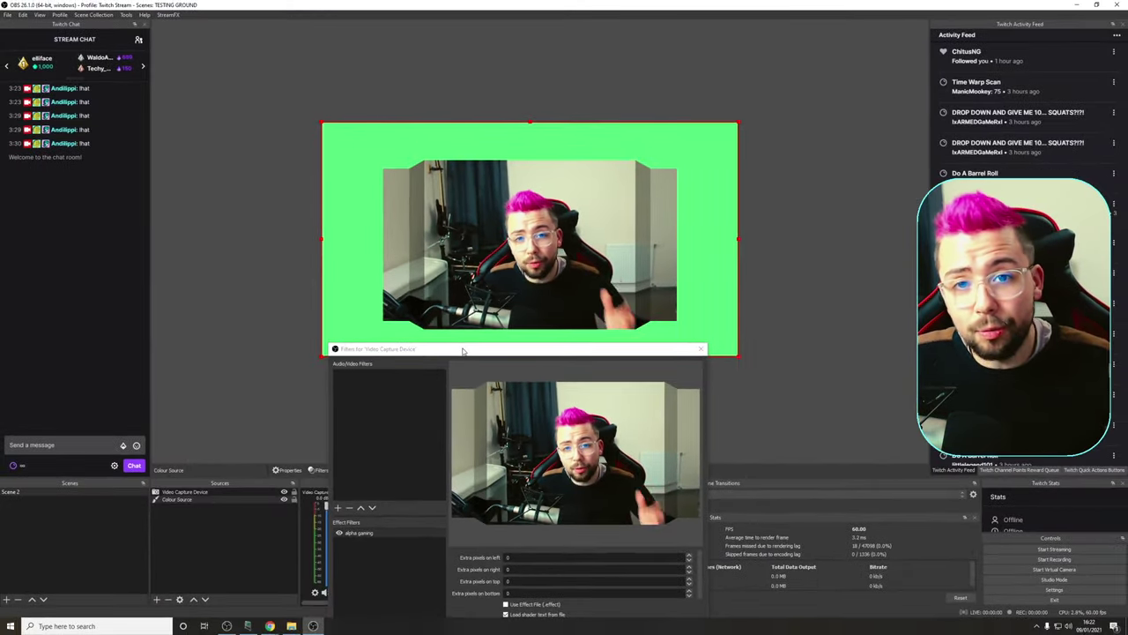
drag(463, 351, 127, 105)
click(21, 289)
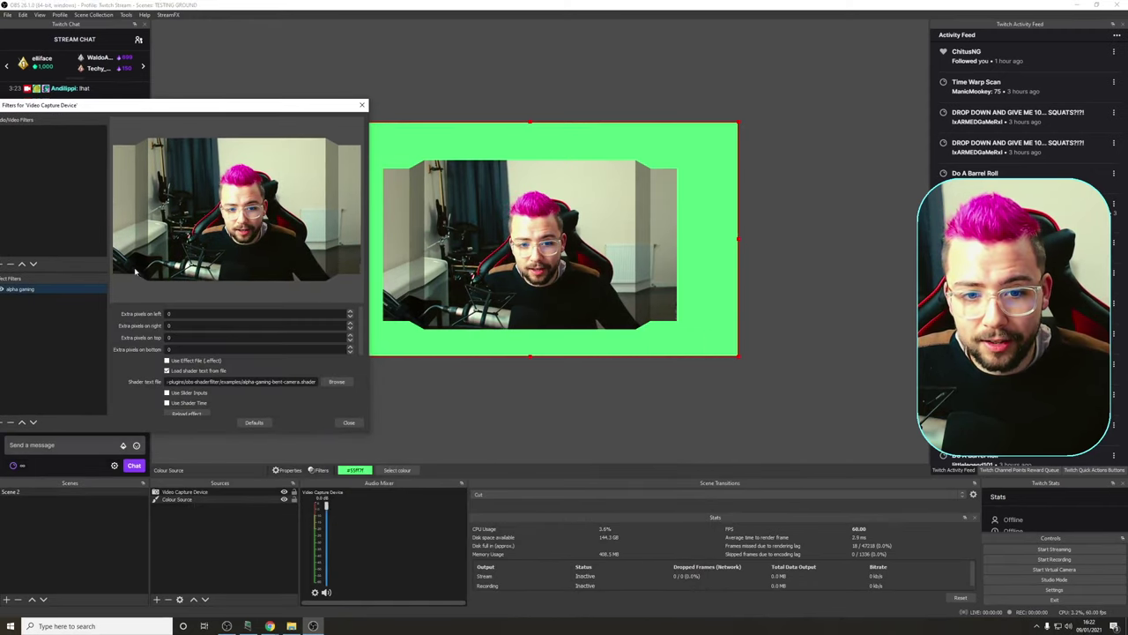
scroll(133, 348, down, 1)
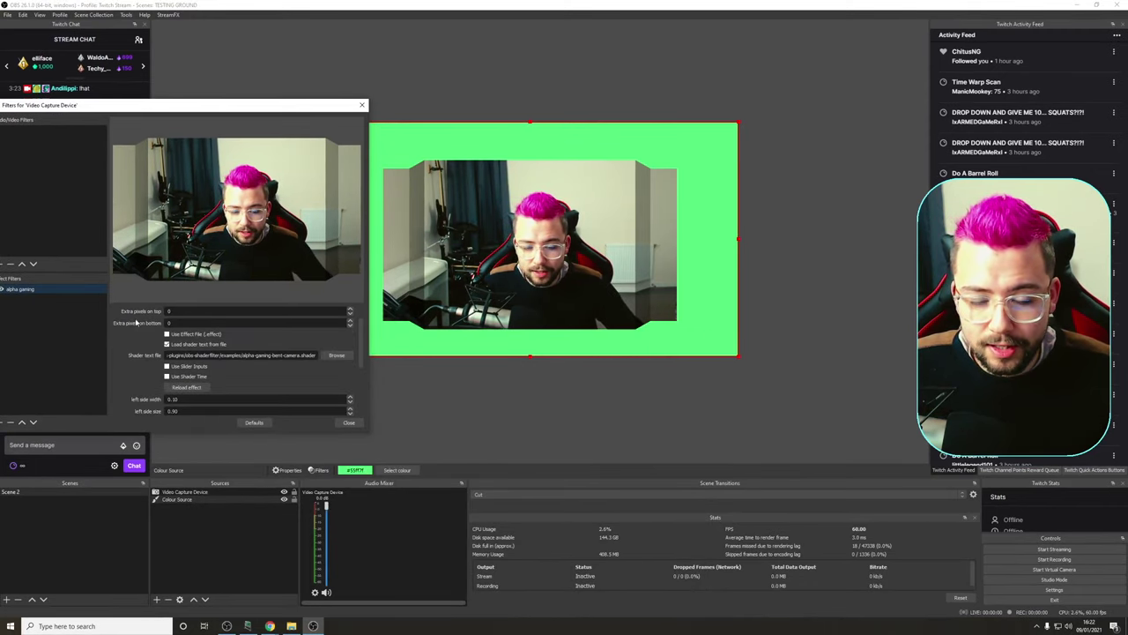
scroll(136, 322, up, 1)
scroll(134, 322, down, 2)
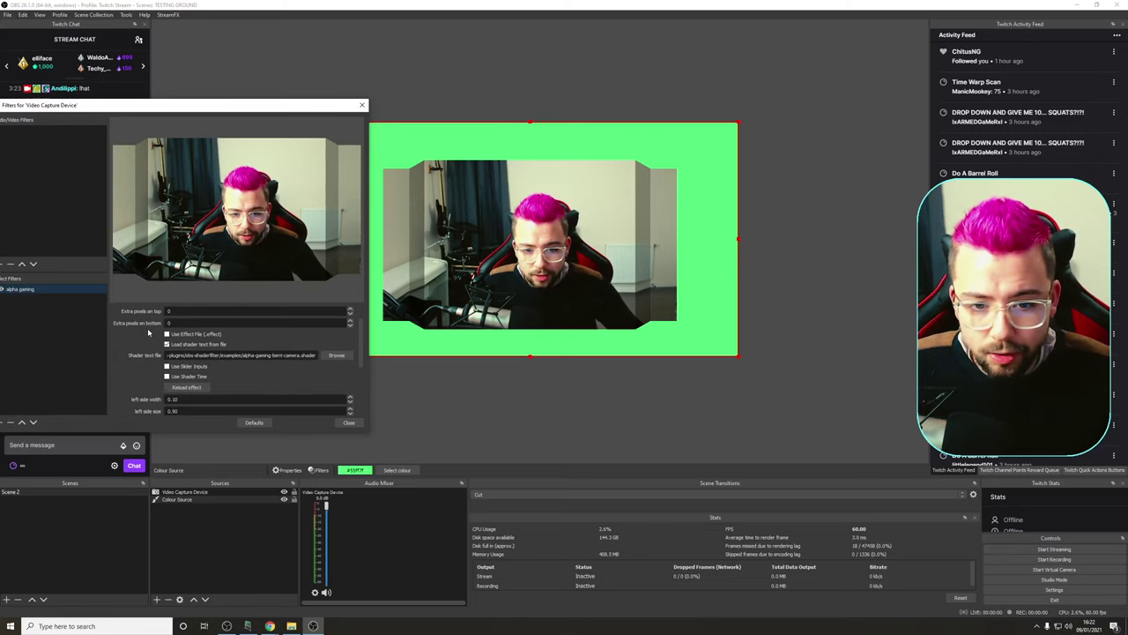
scroll(152, 340, down, 1)
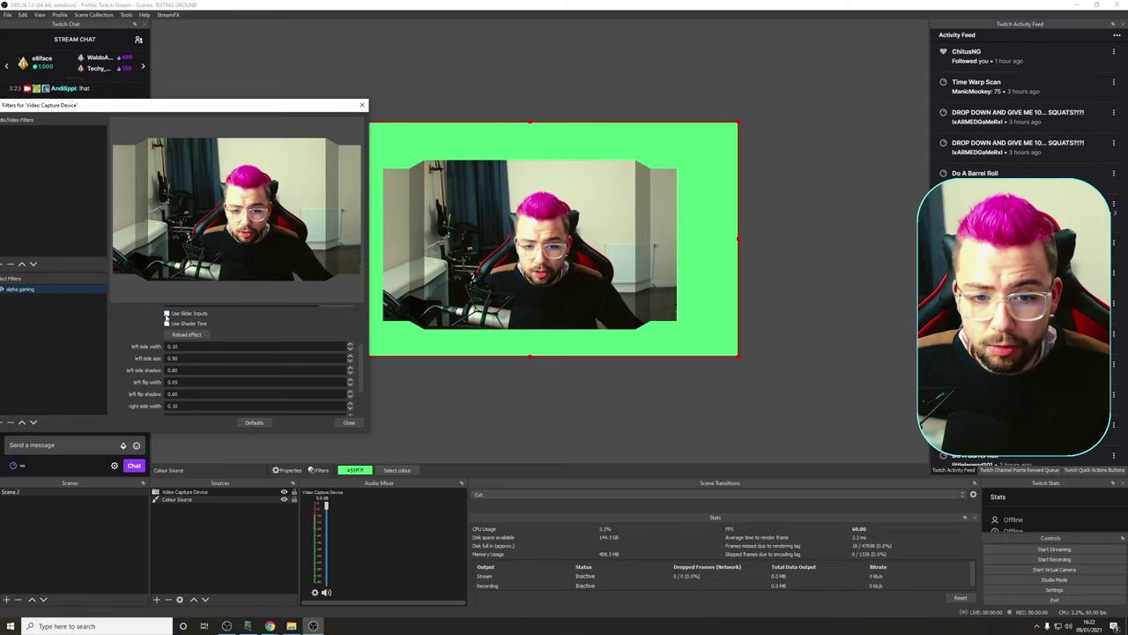
Step: Switch off slider inputs, edit left side width, and restore the shader's default values
click(166, 313)
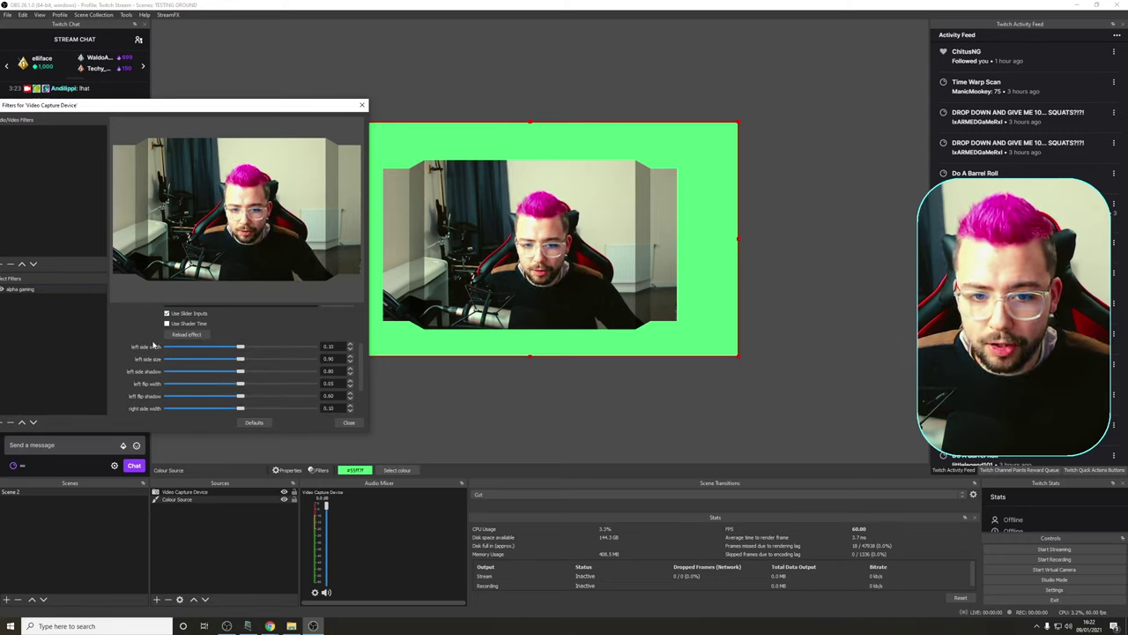
scroll(155, 345, down, 1)
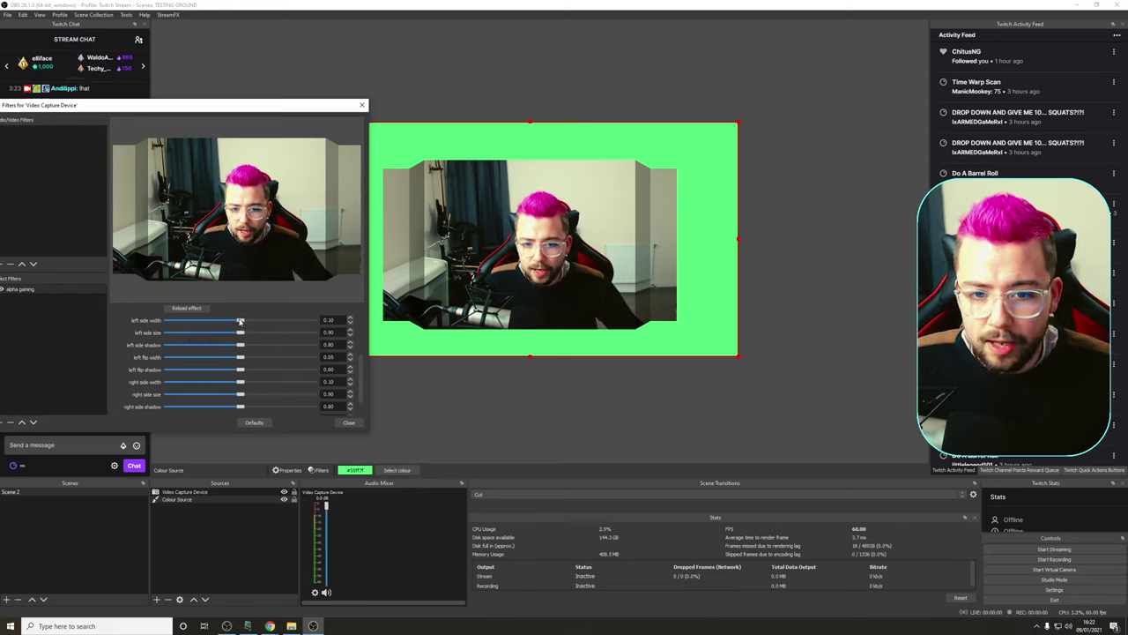
drag(240, 321, 237, 322)
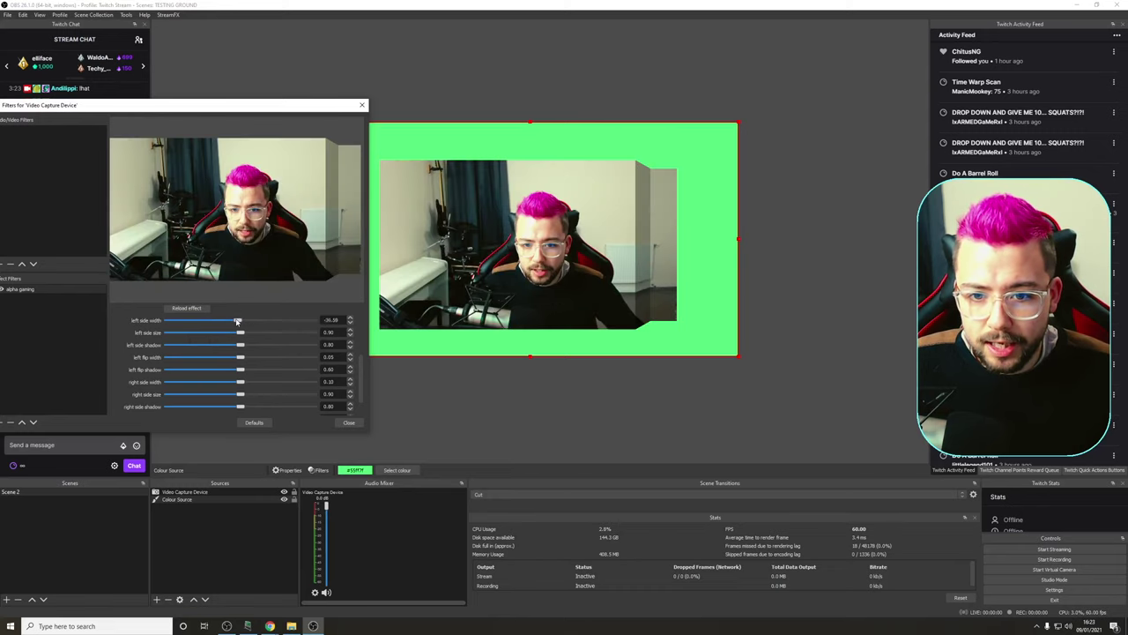
scroll(235, 318, up, 1)
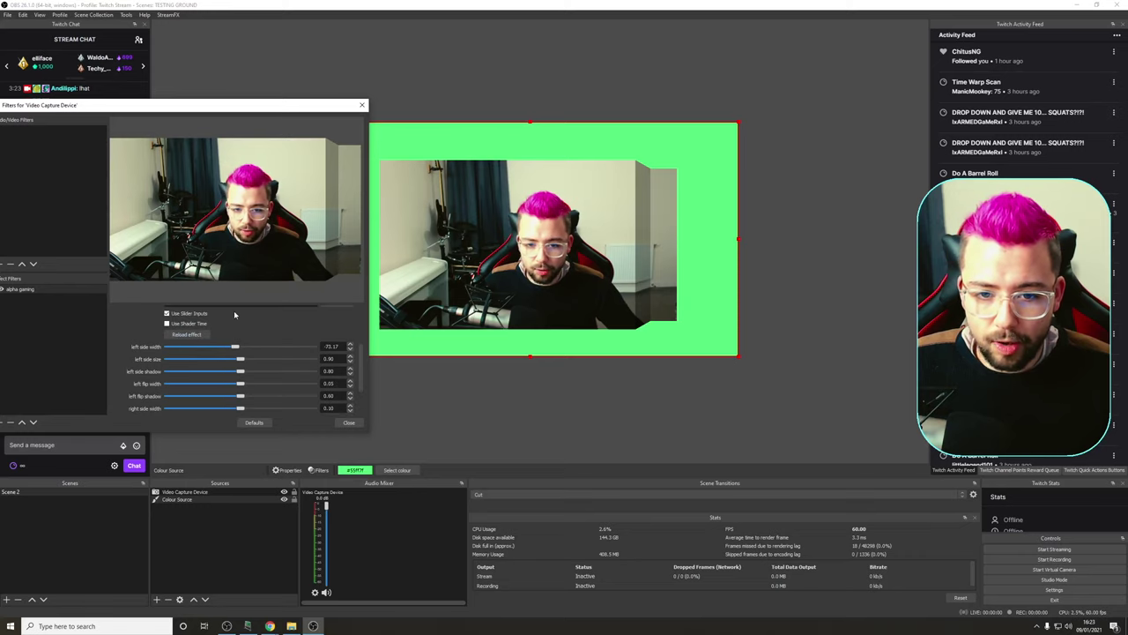
click(168, 314)
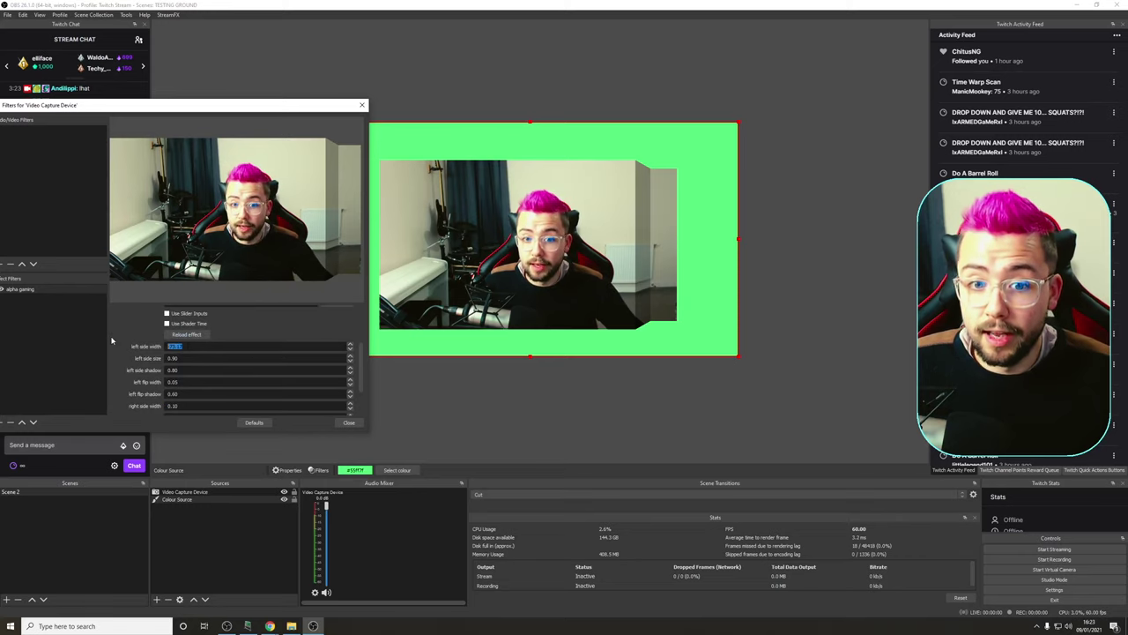
text(00)
click(253, 423)
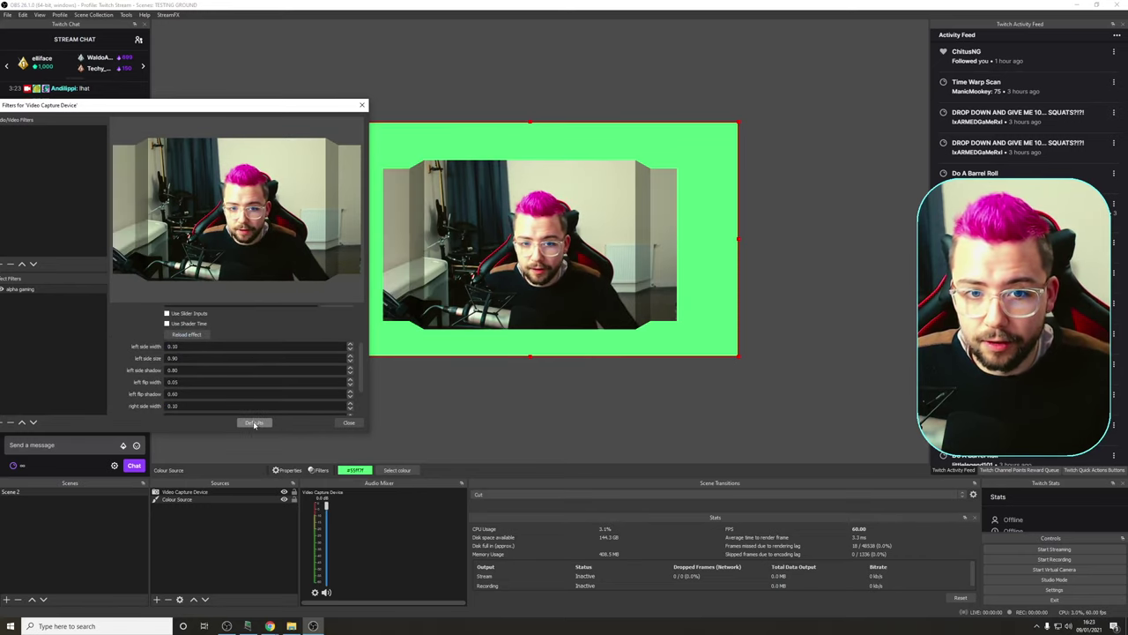
scroll(125, 384, down, 1)
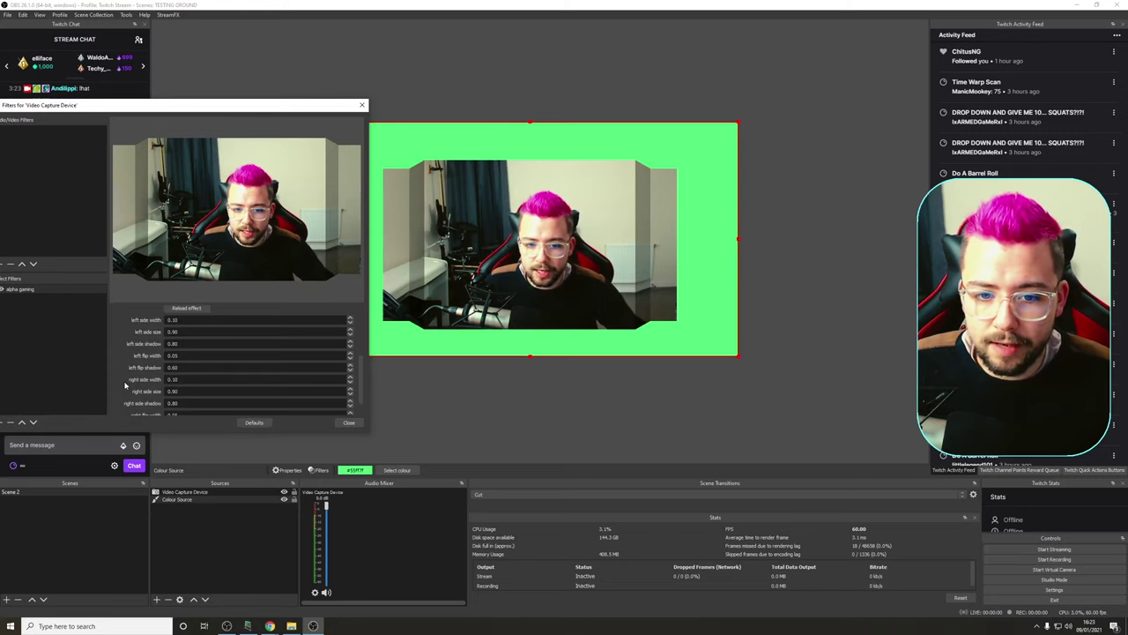
Step: Set left side width to 0.33 and left side size to 0.75 with the spin arrows
click(350, 320)
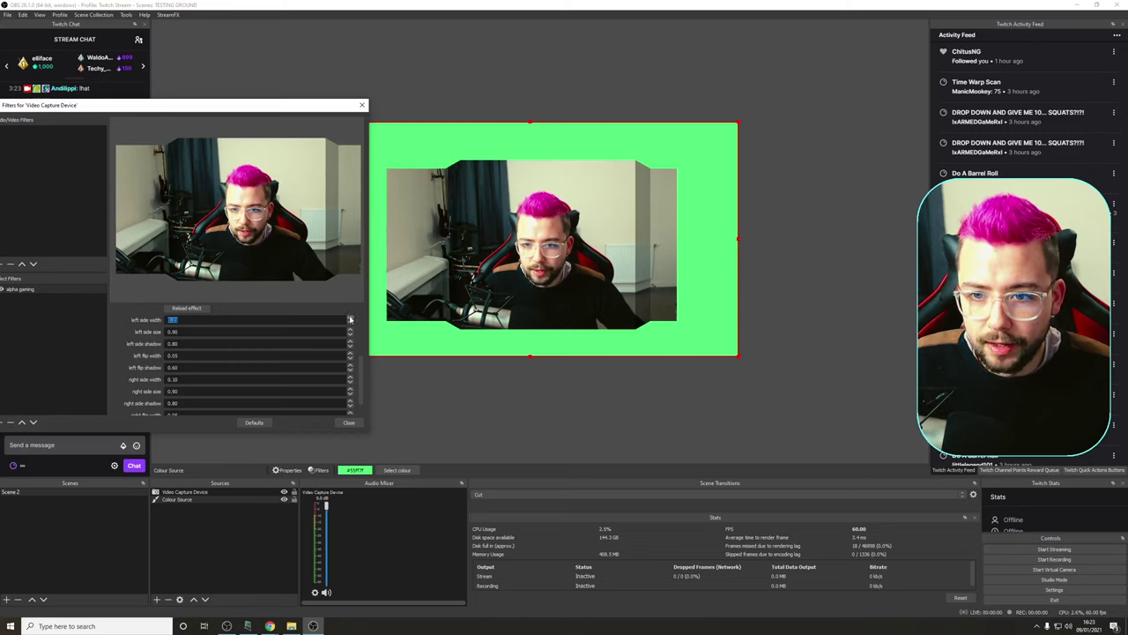
click(350, 320)
click(350, 320)
click(350, 320)
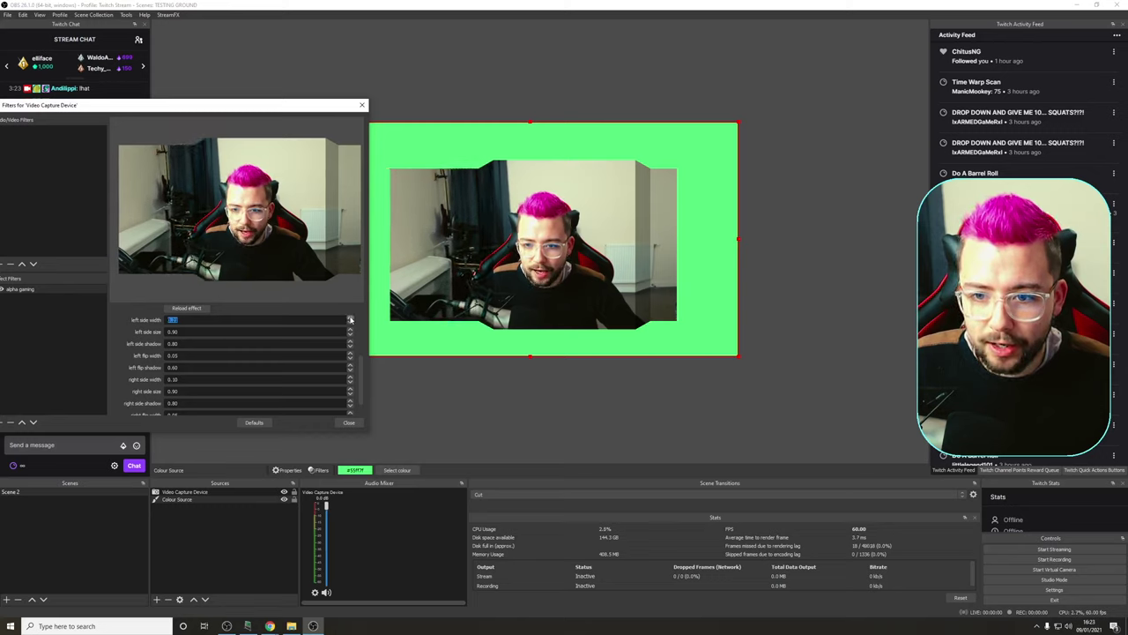
click(350, 329)
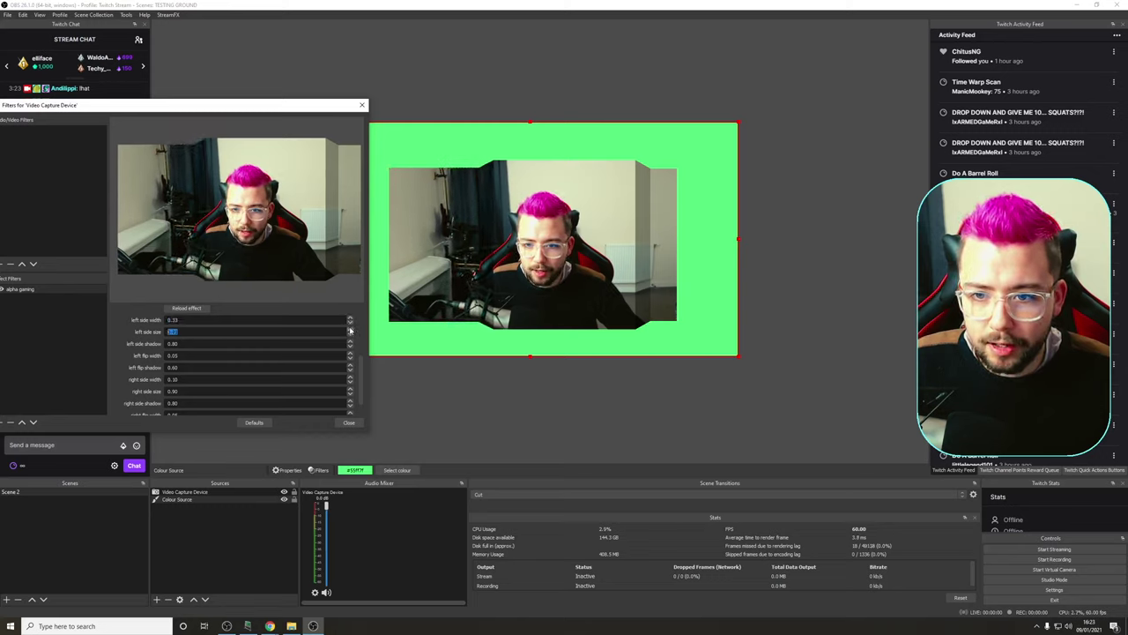
click(350, 329)
click(350, 329)
click(350, 330)
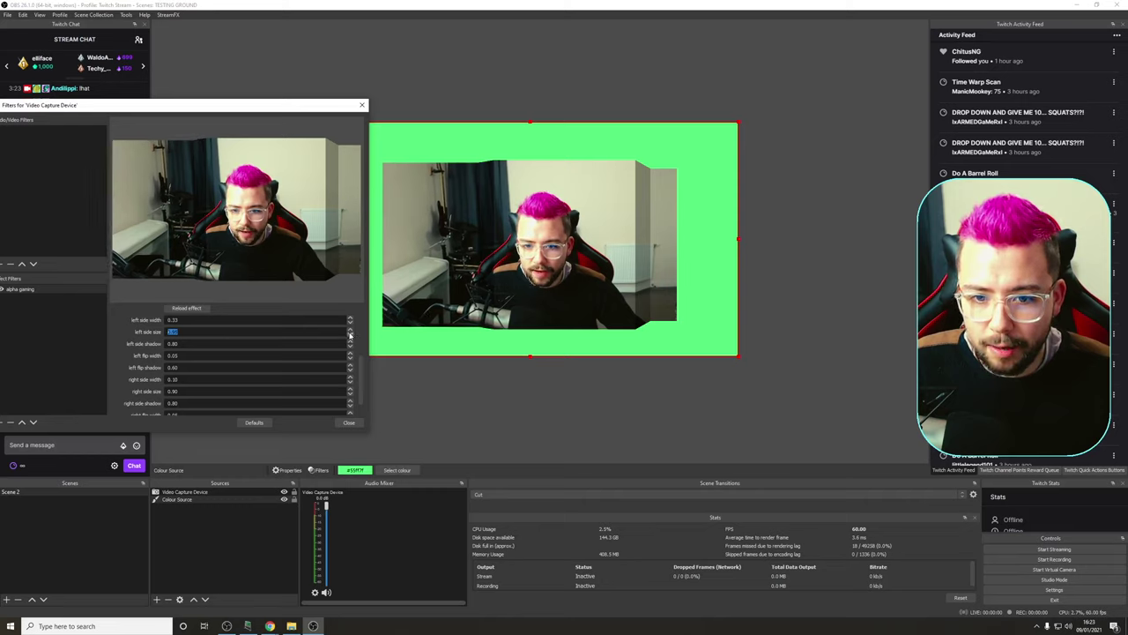
click(349, 334)
click(350, 335)
click(350, 336)
click(350, 336)
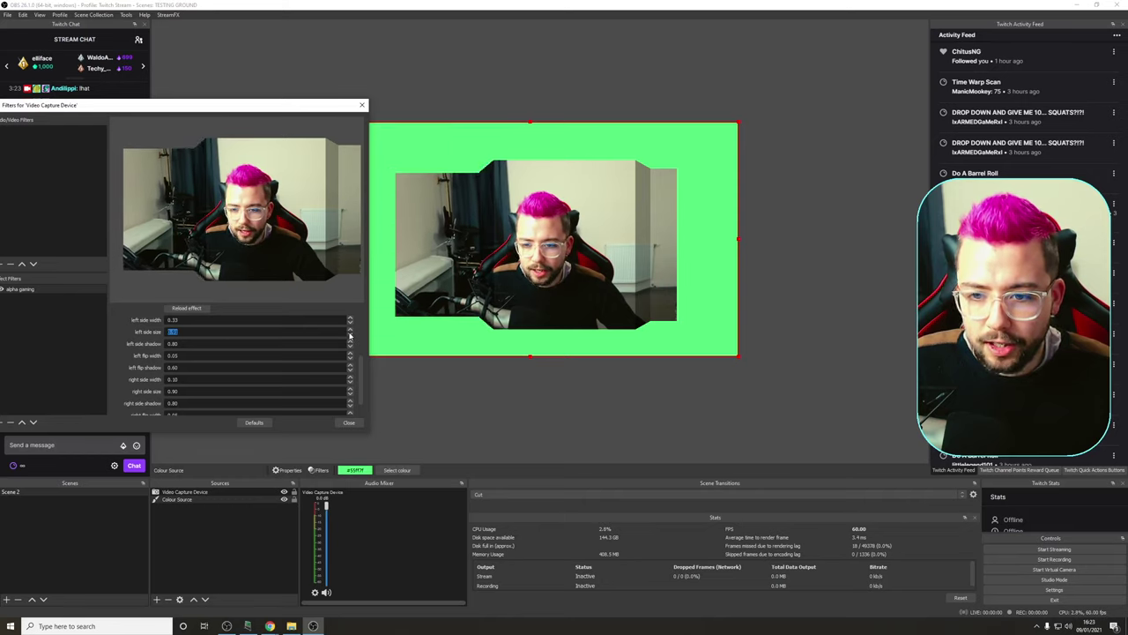
click(349, 336)
click(349, 335)
click(350, 335)
click(350, 336)
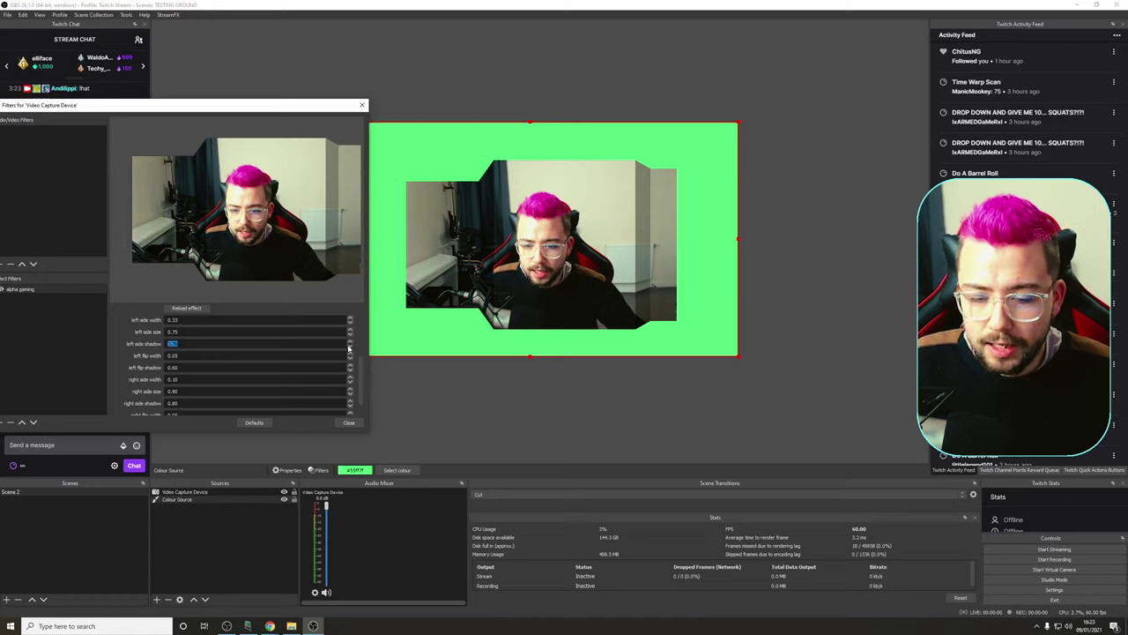
Step: Set left and right side shadow to 0.4 and widen the right flip width to 0.19
text(0.4)
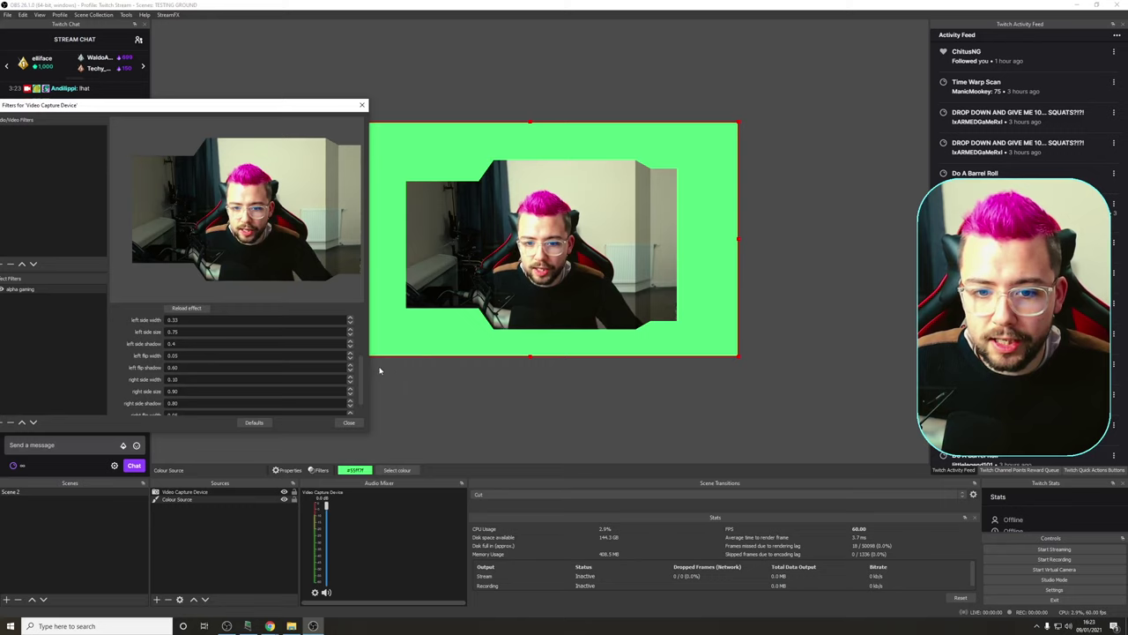
scroll(153, 361, down, 2)
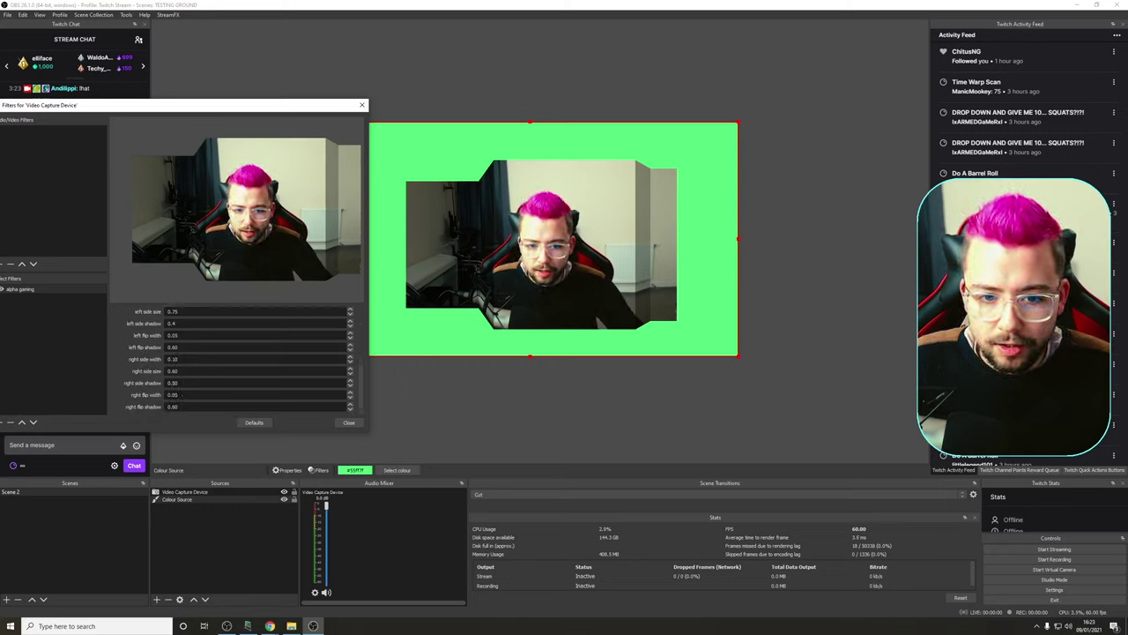
text(0.4)
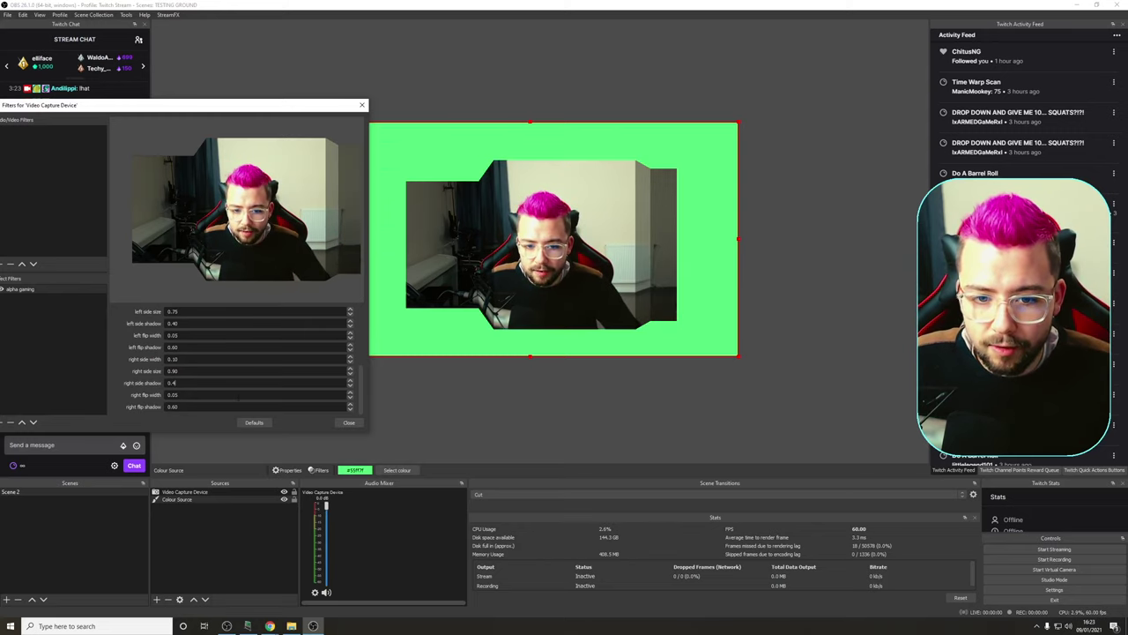
click(349, 394)
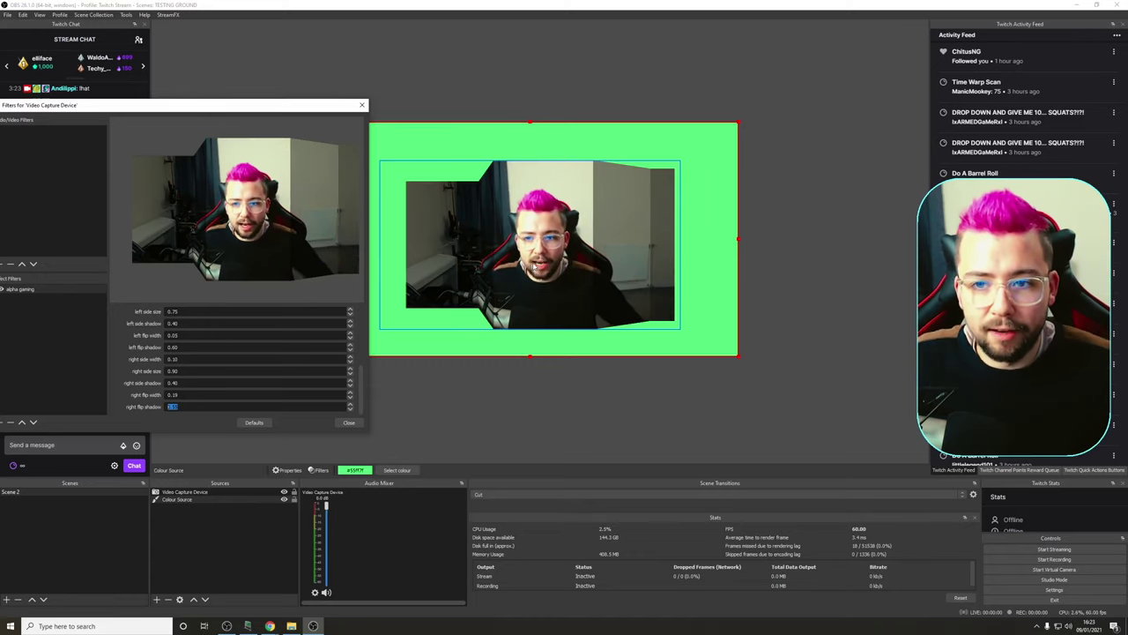
drag(112, 108, 144, 103)
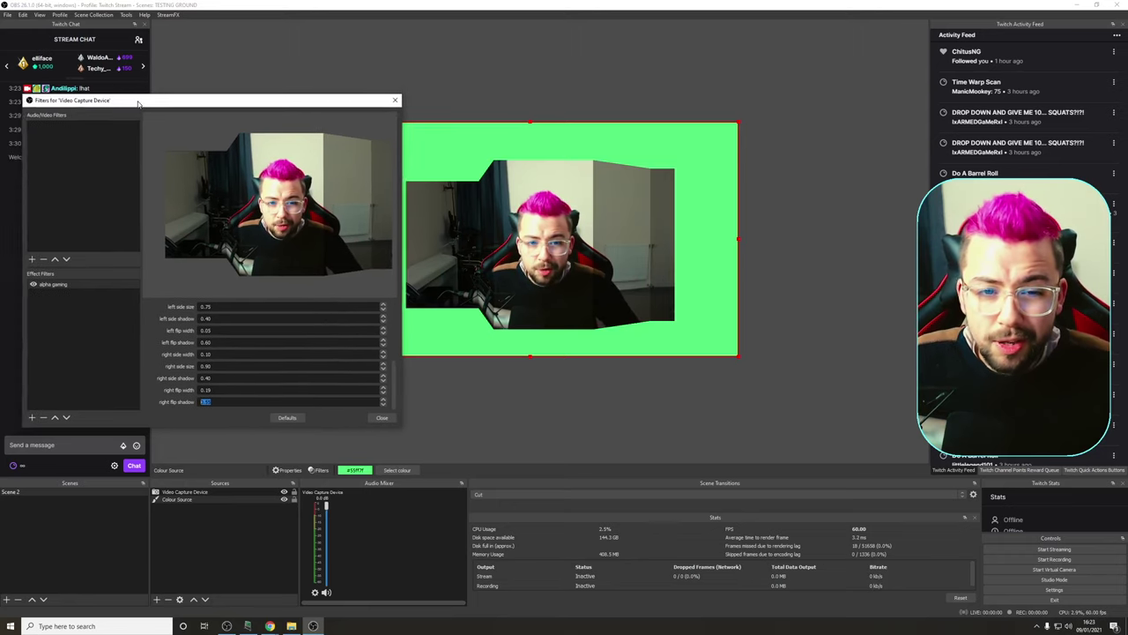
Step: Add a second User-defined shader named 'rounded' that loads the rounded_rect2.shader example file
click(33, 417)
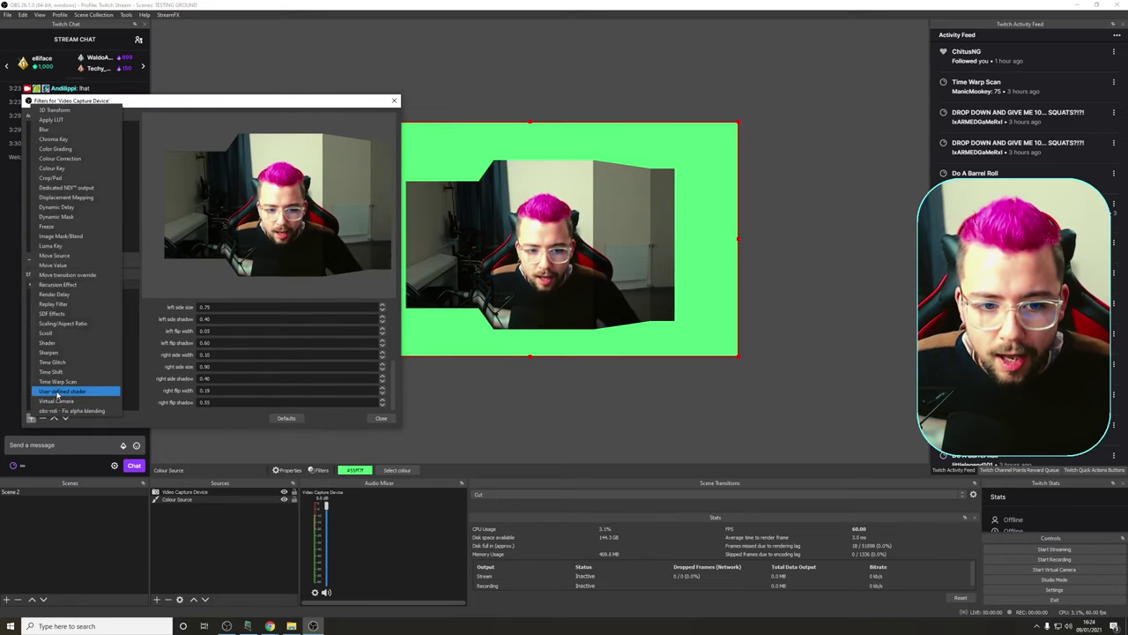
click(58, 392)
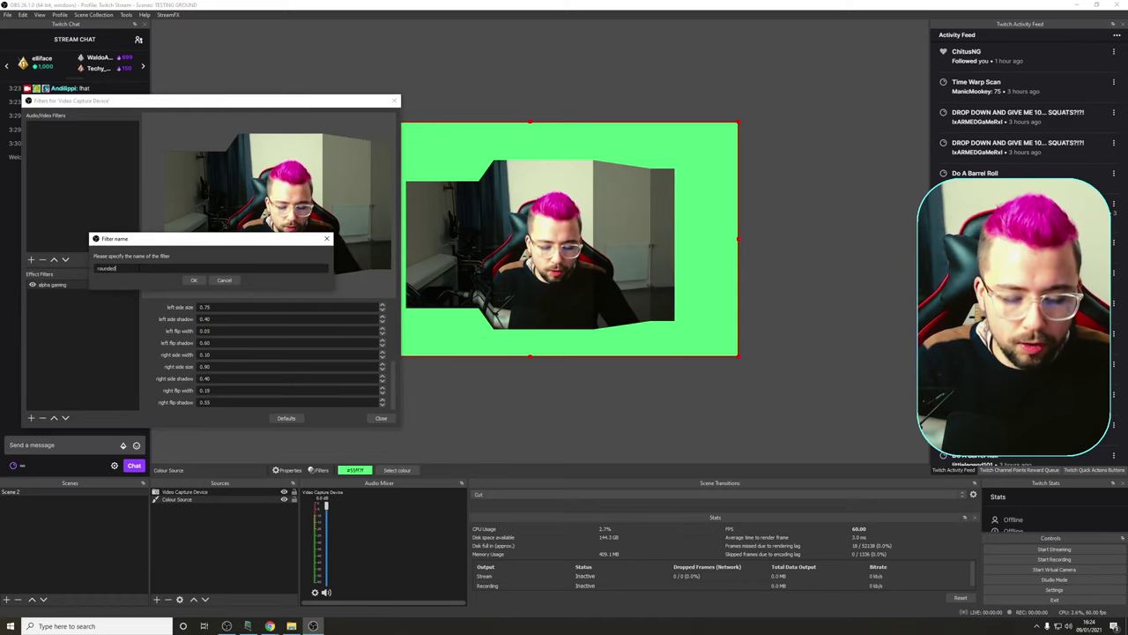
click(191, 280)
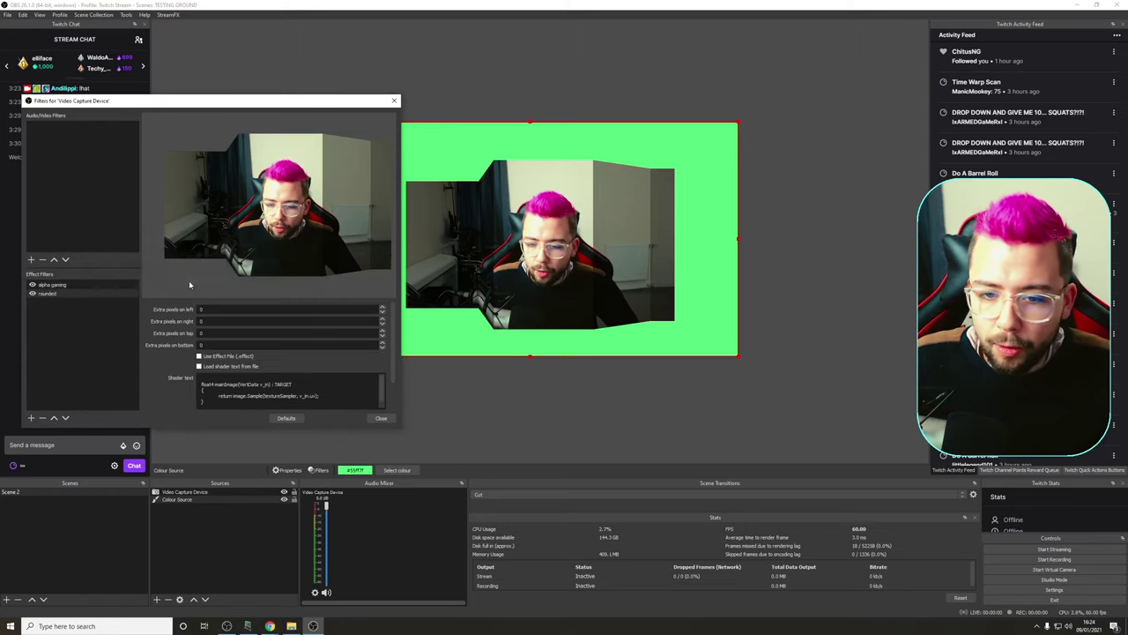
click(199, 366)
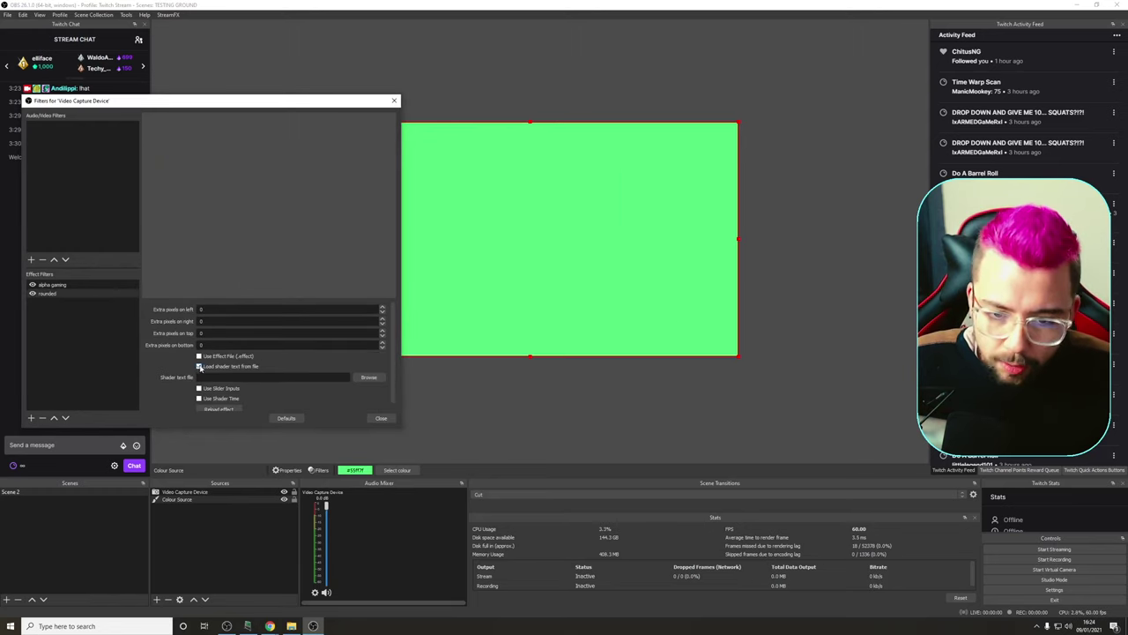
click(368, 377)
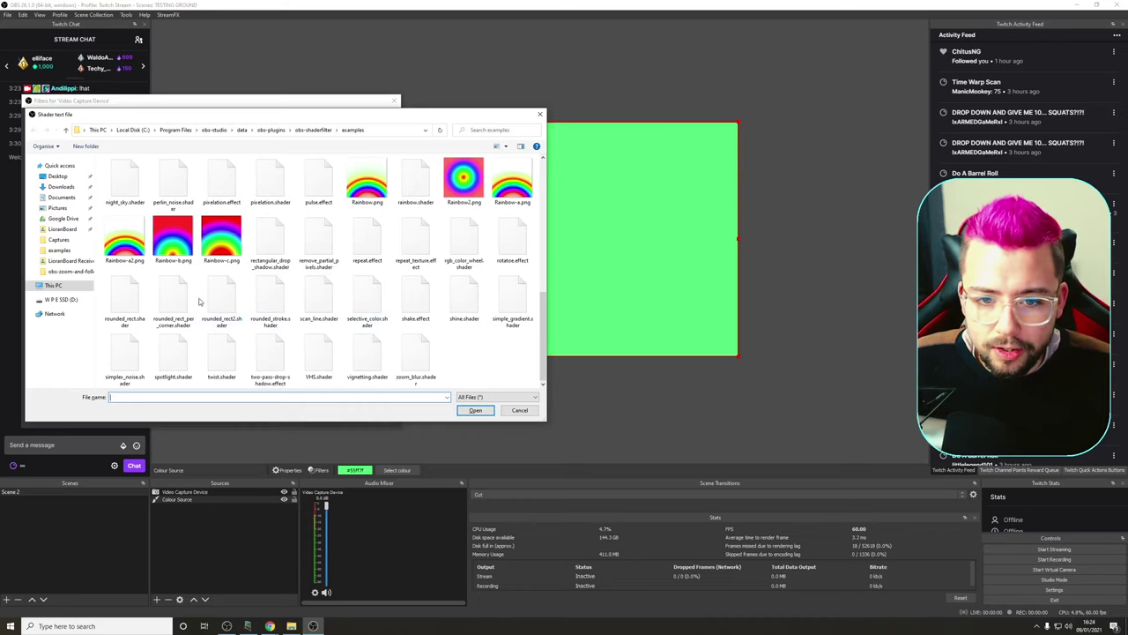
double_click(218, 299)
Step: Give the rounded filter corner radius 100 and a white #ffffff border 20 thick
scroll(218, 358, down, 3)
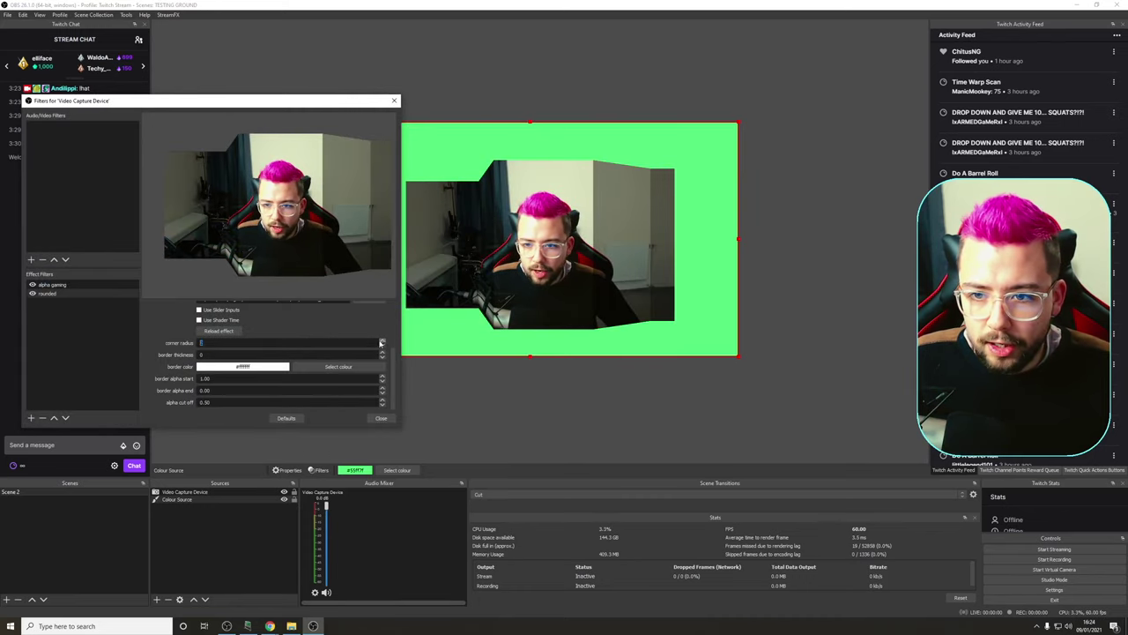
double_click(204, 342)
text(50)
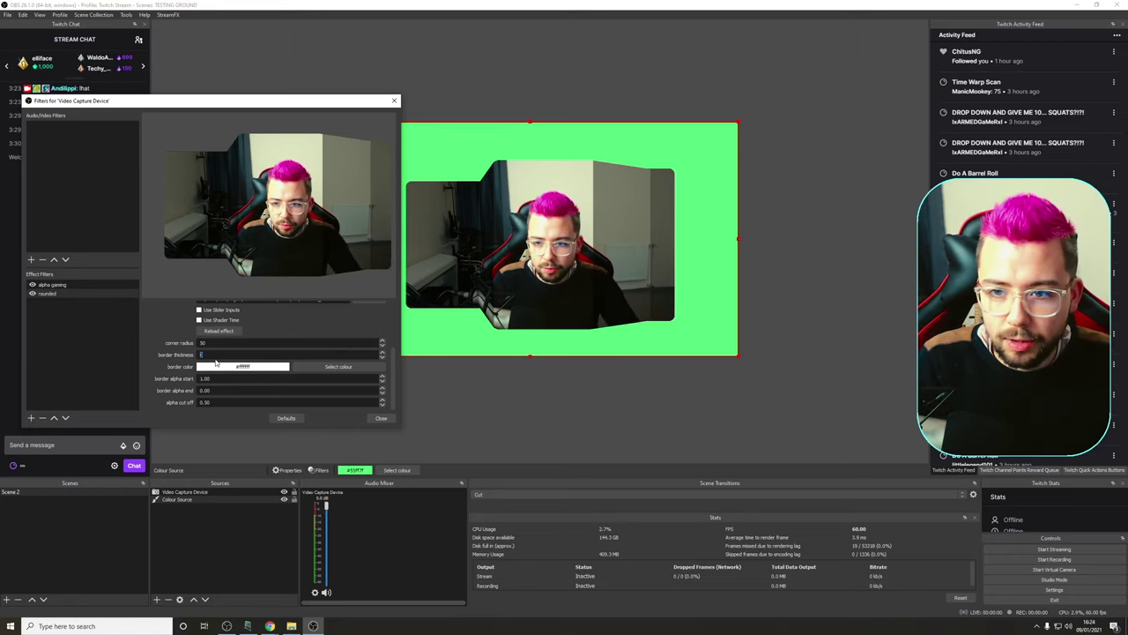
text(20)
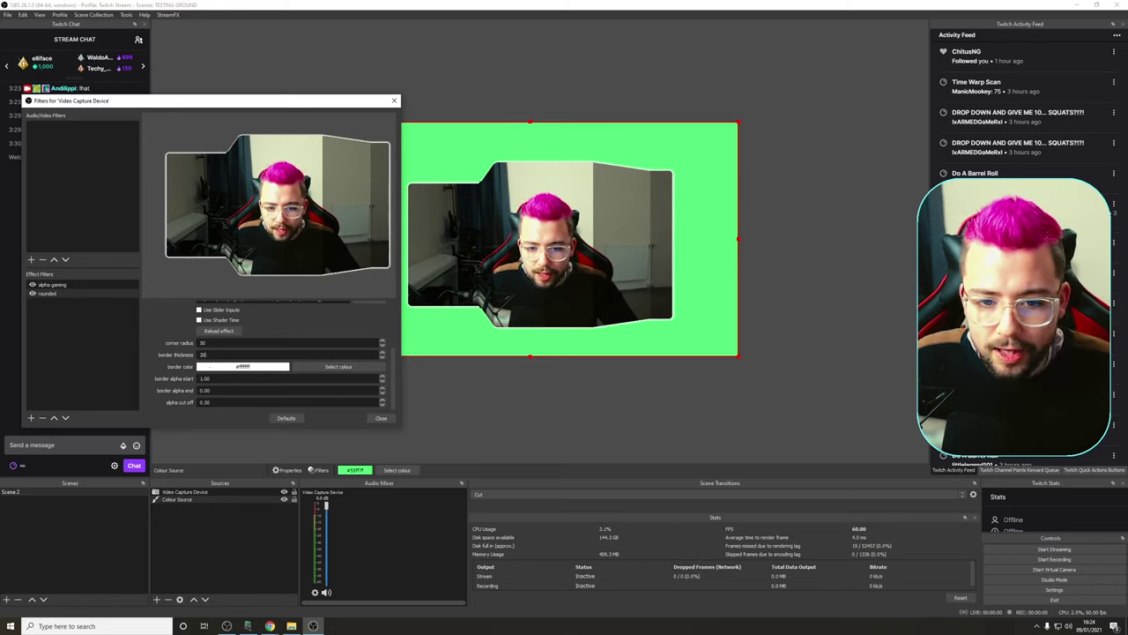
double_click(204, 342)
text(100)
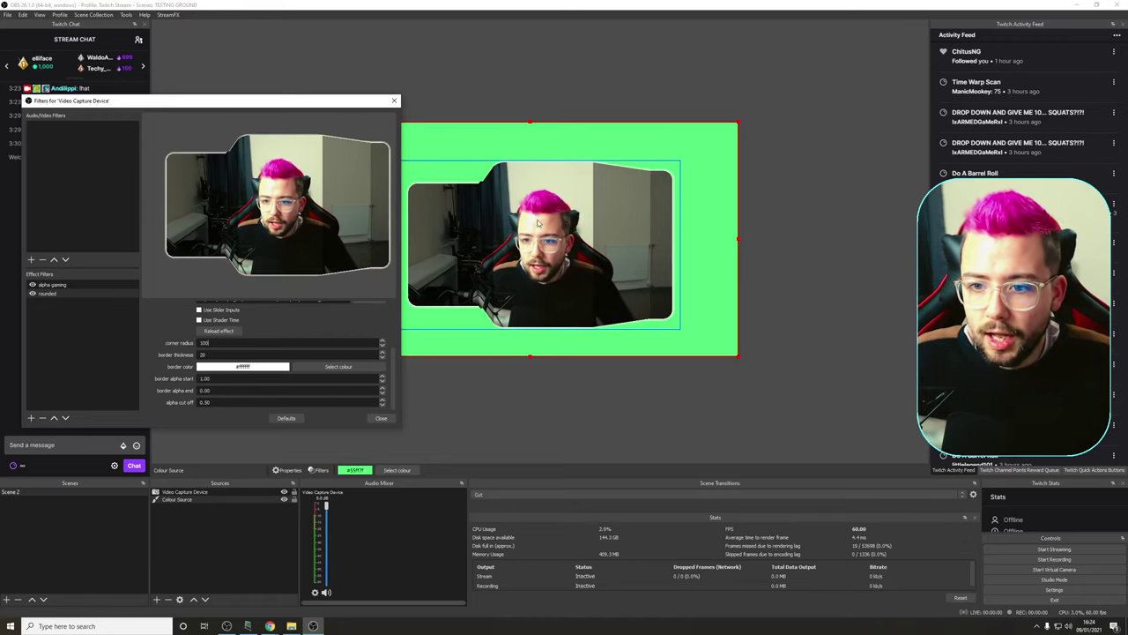